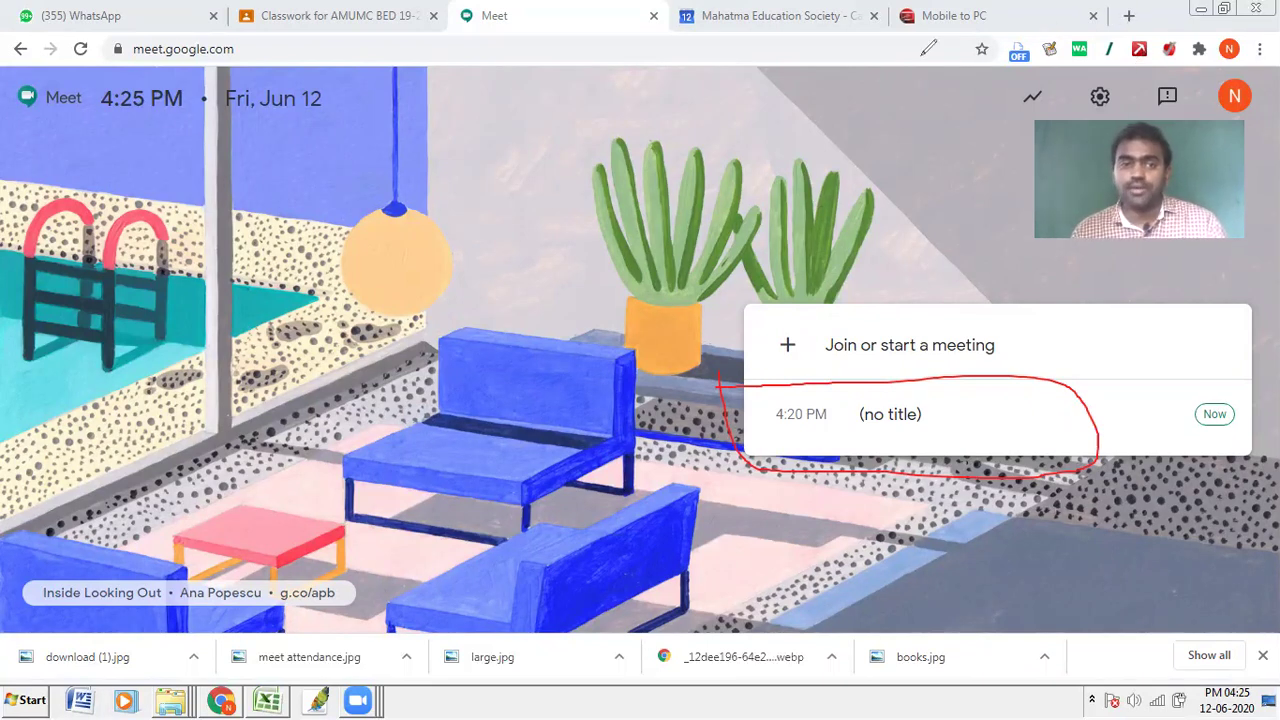
Step: Open a new browser tab and compare the Meet Attendance extension's icon there with its icon on the Meet page
{"action": "left_click", "coordinate": [1129, 15]}
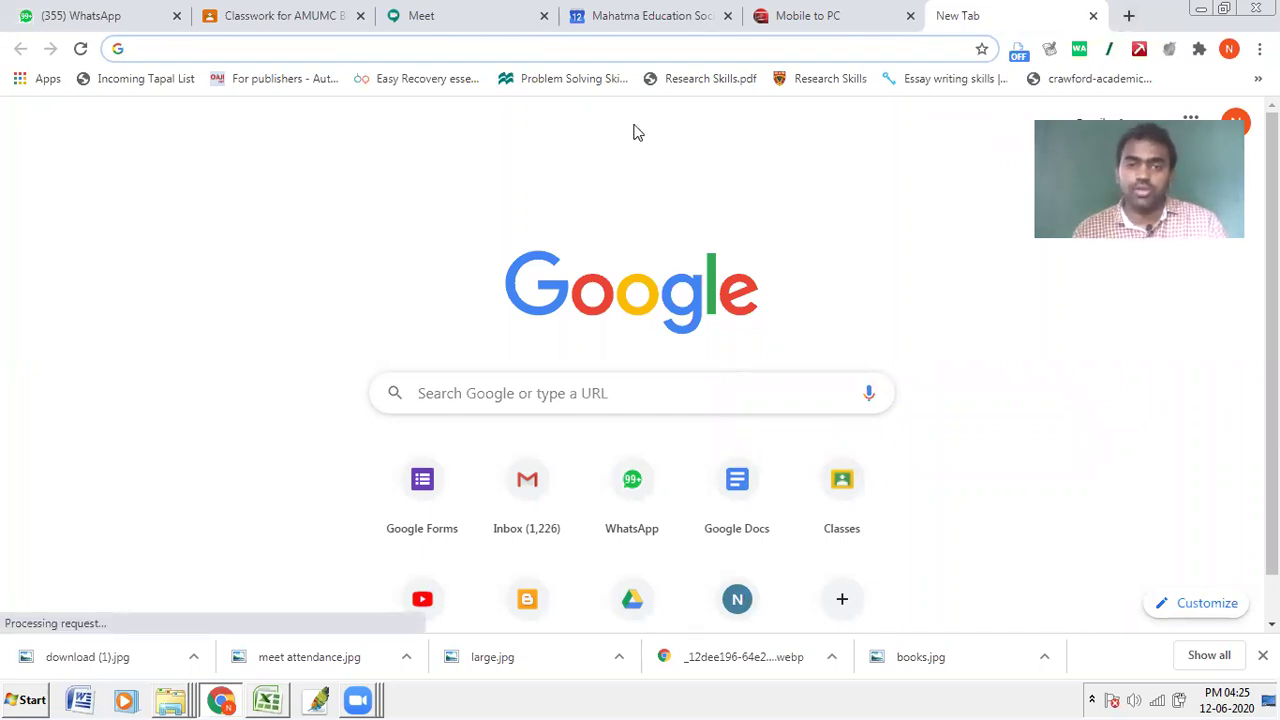
{"action": "left_click_drag", "start_coordinate": [1150, 30], "coordinate": [1190, 68]}
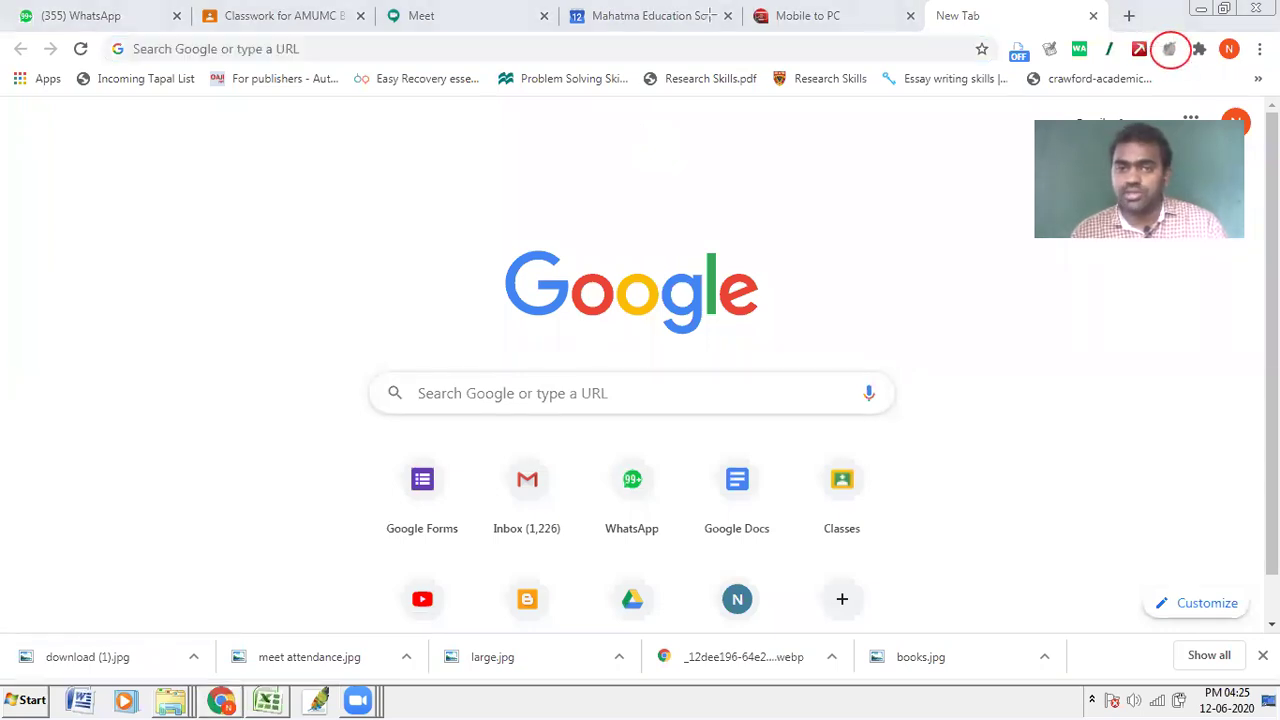
{"action": "left_click", "coordinate": [515, 10]}
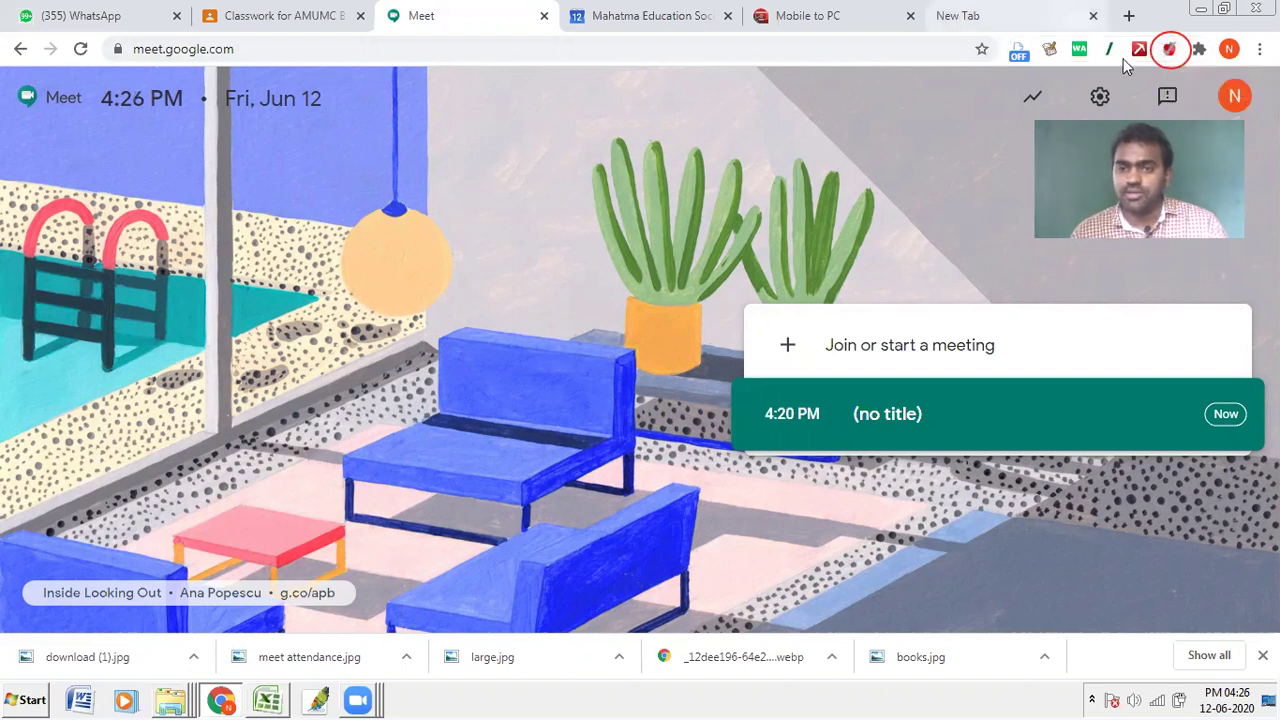
Step: Search the web for "meet attendance extension for chrome" and open the Meet Attendance page in the Chrome Web Store
{"action": "left_click", "coordinate": [1025, 12]}
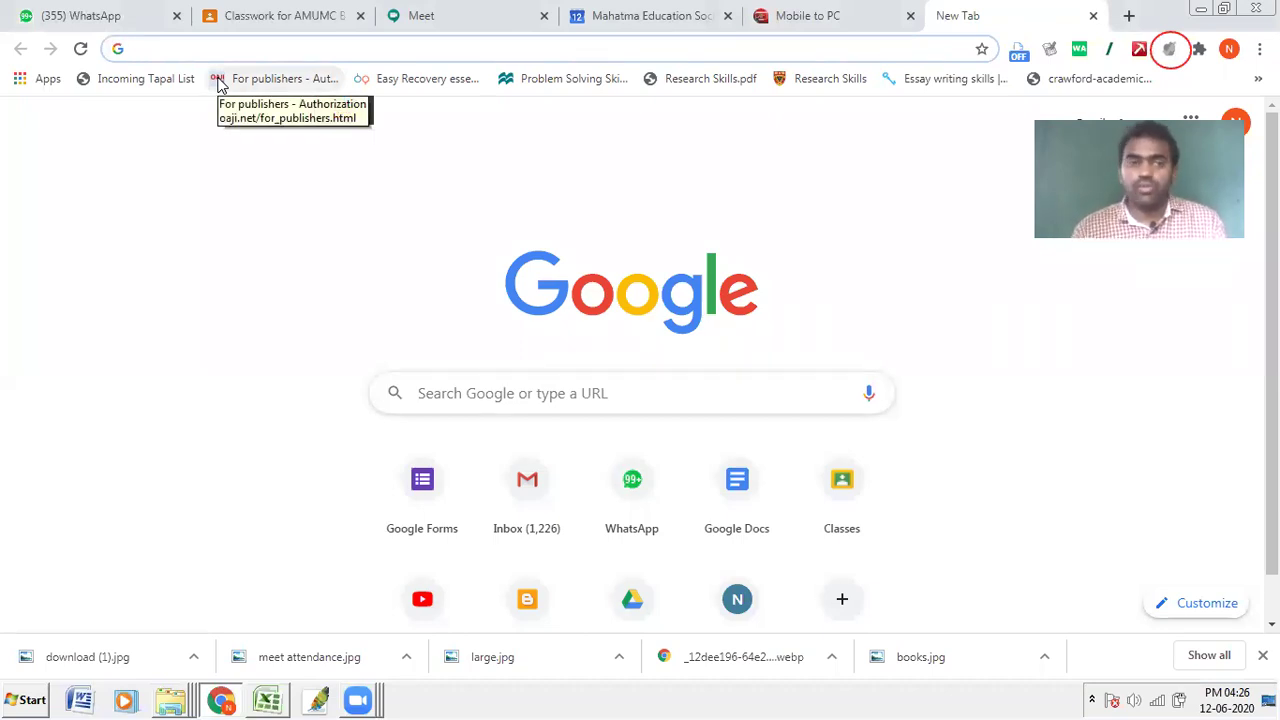
{"action": "type", "text": "m"}
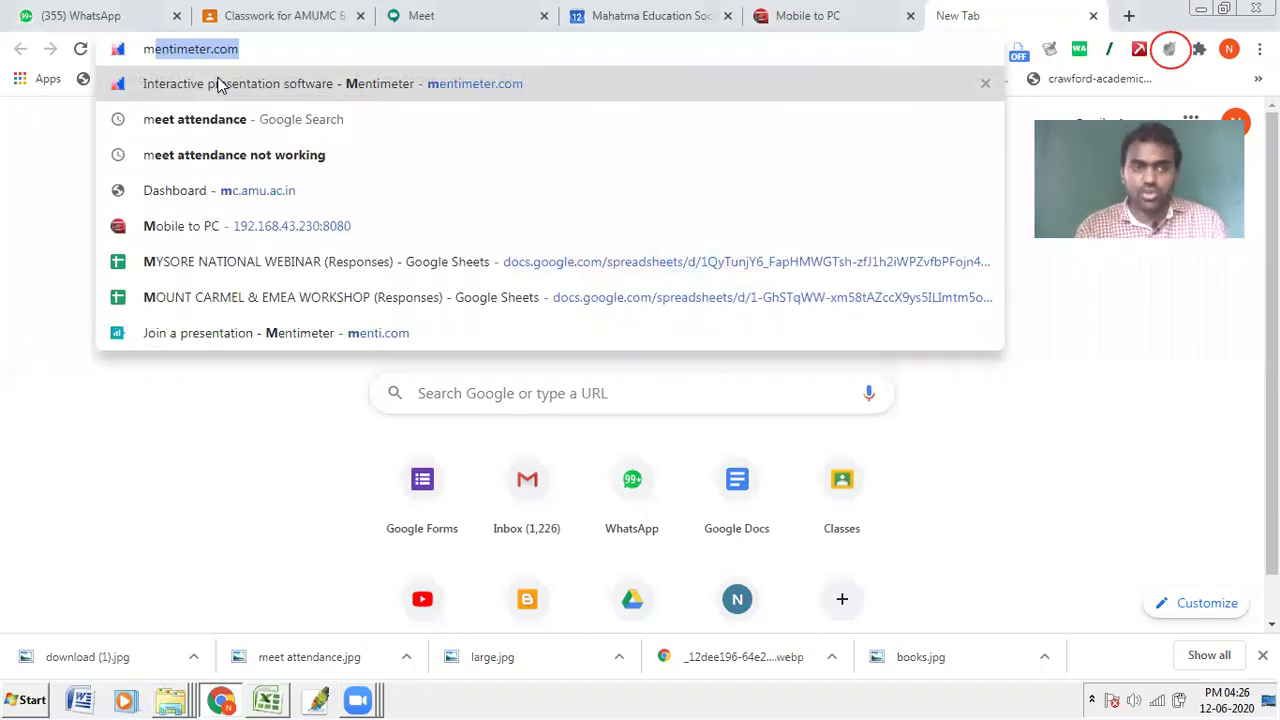
{"action": "type", "text": "eet"}
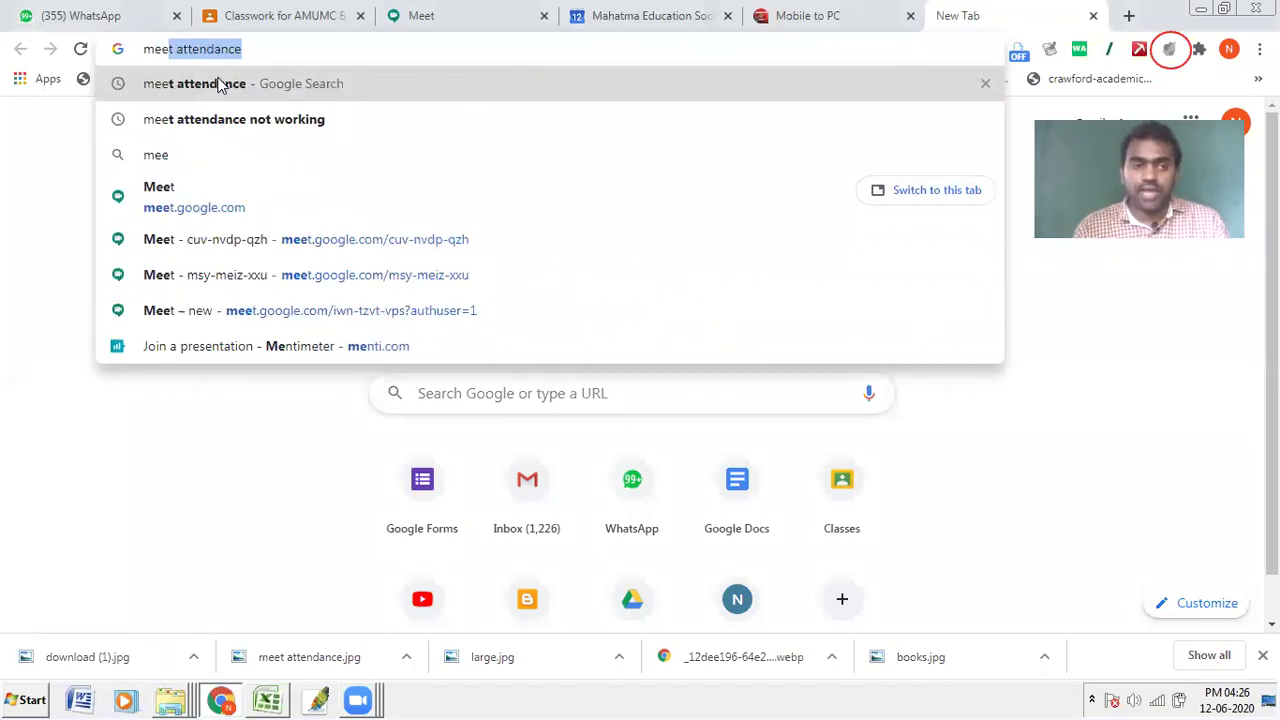
{"action": "type", "text": " atte"}
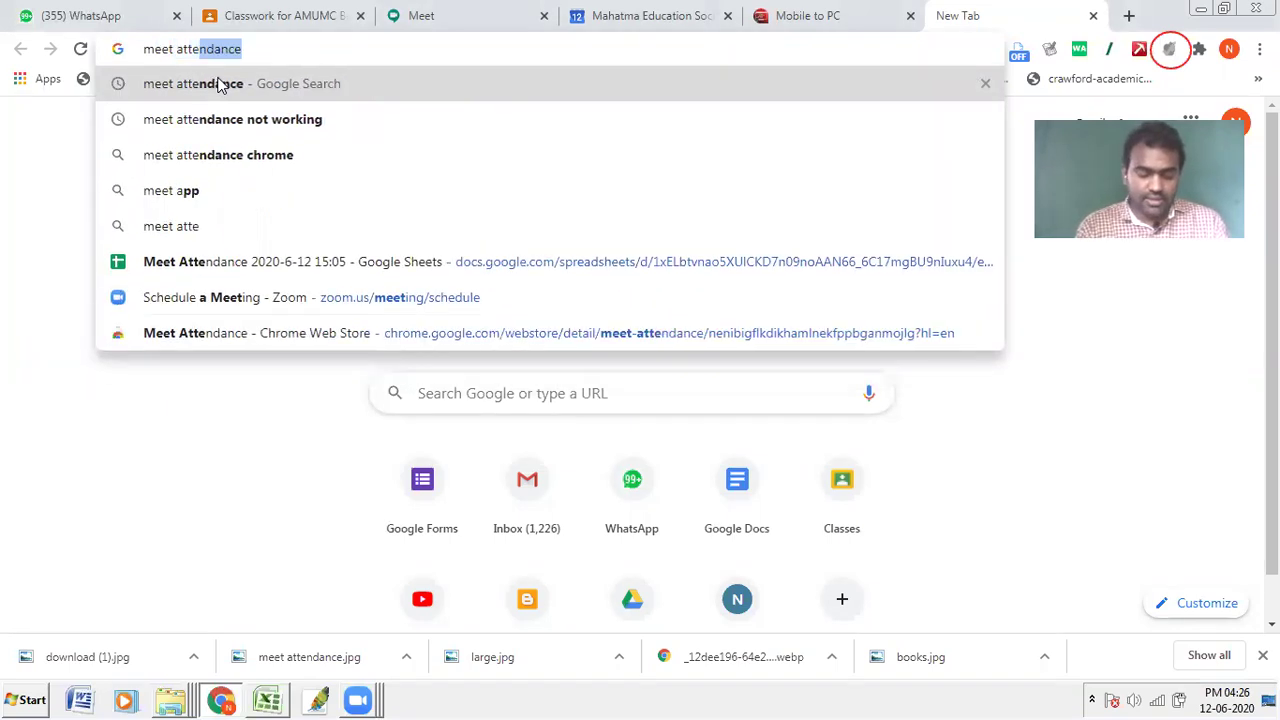
{"action": "type", "text": "ndance e"}
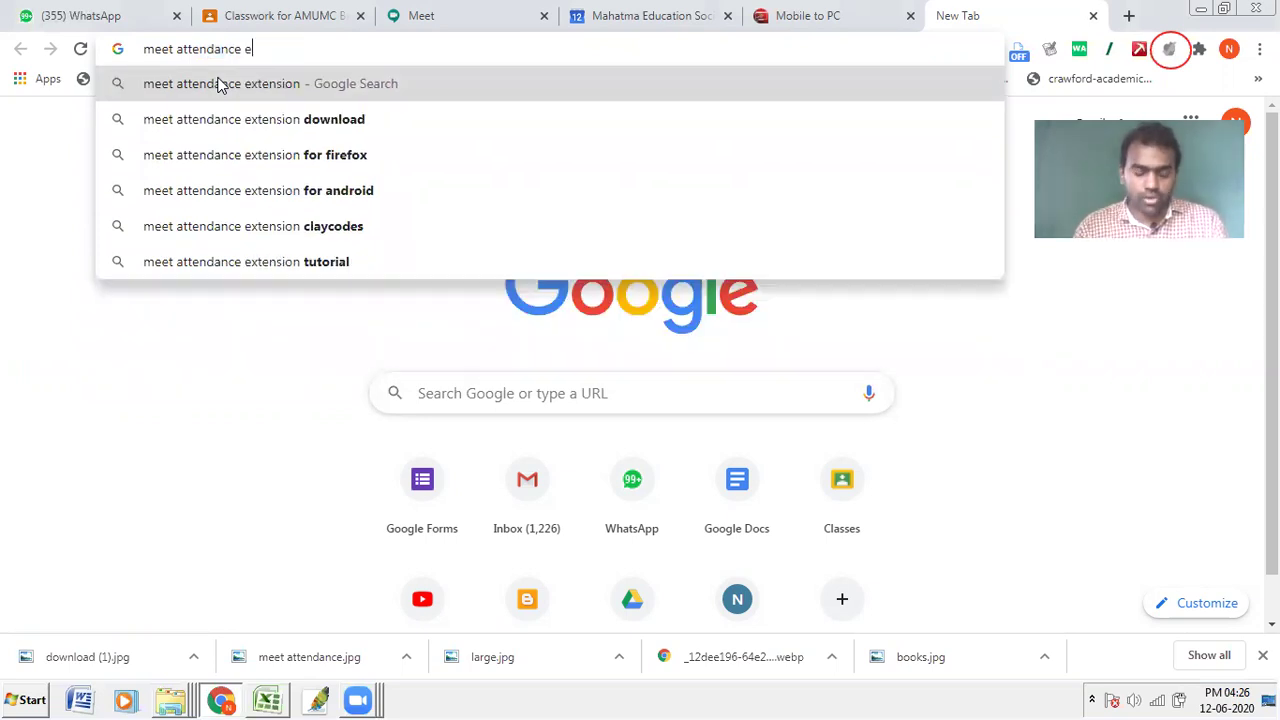
{"action": "type", "text": "xtension for chrome"}
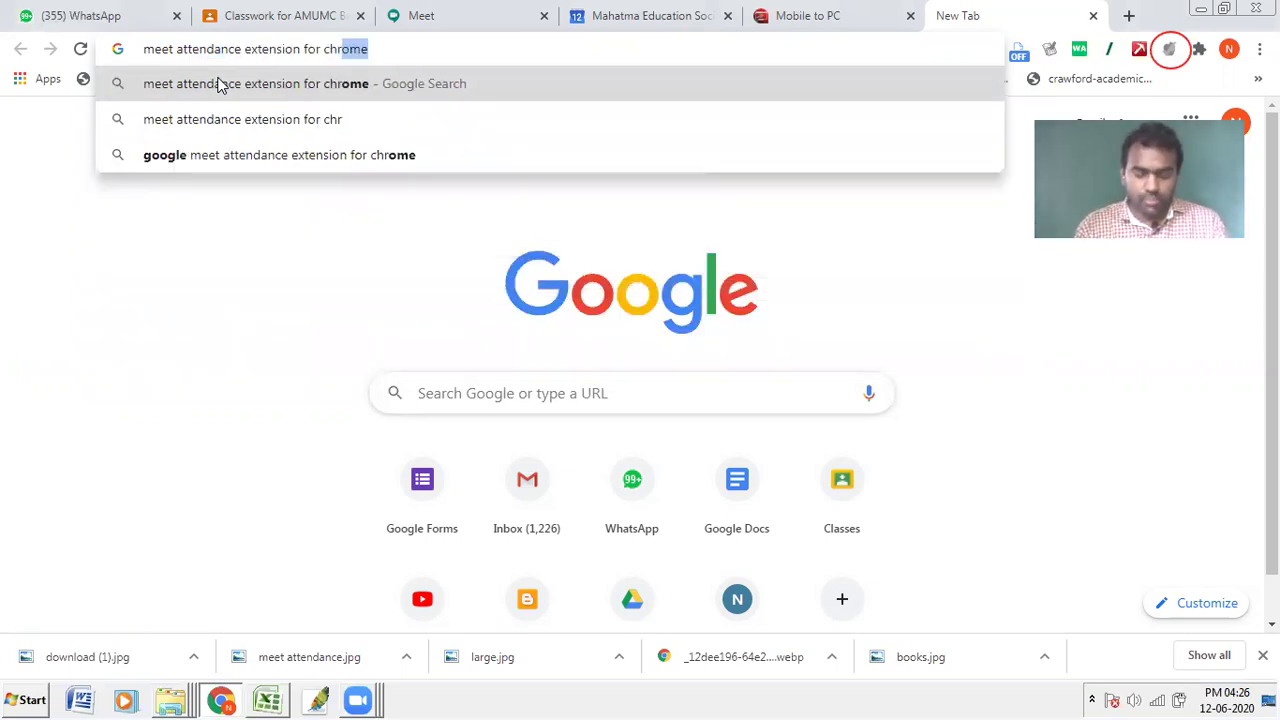
{"action": "key", "text": "Return"}
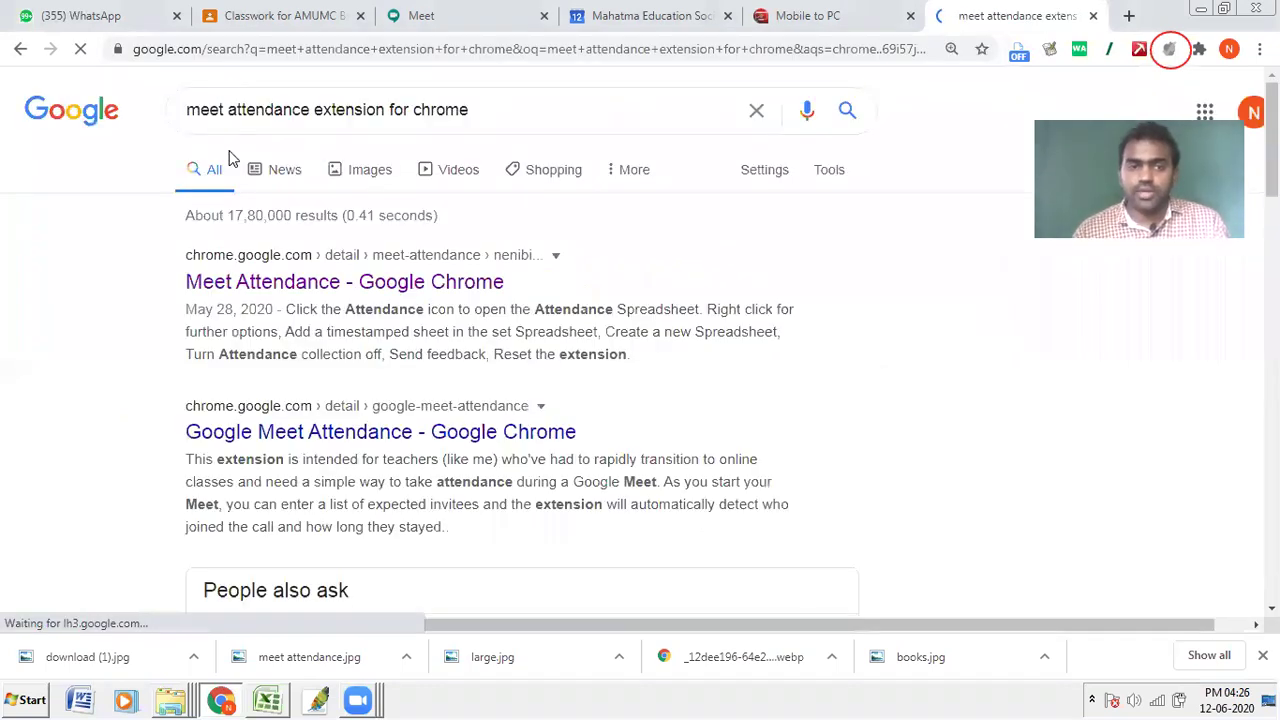
{"action": "left_click", "coordinate": [417, 290]}
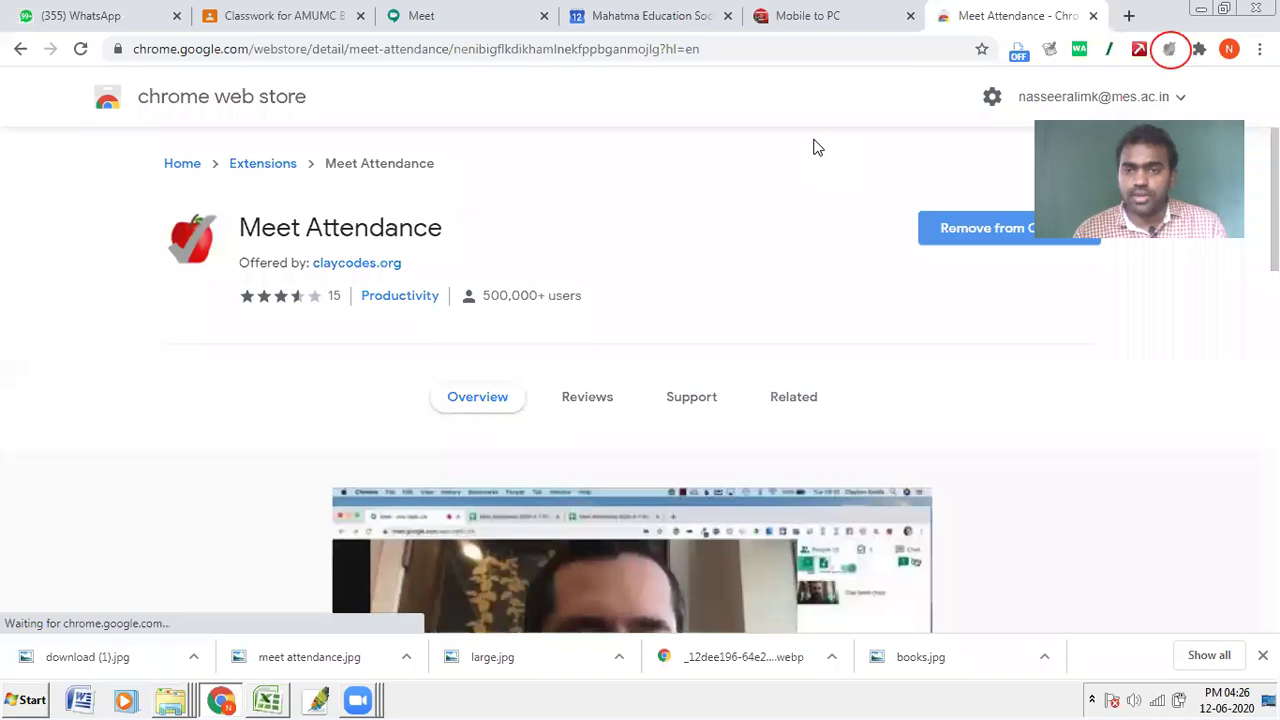
{"action": "left_click_drag", "start_coordinate": [850, 166], "coordinate": [1197, 279]}
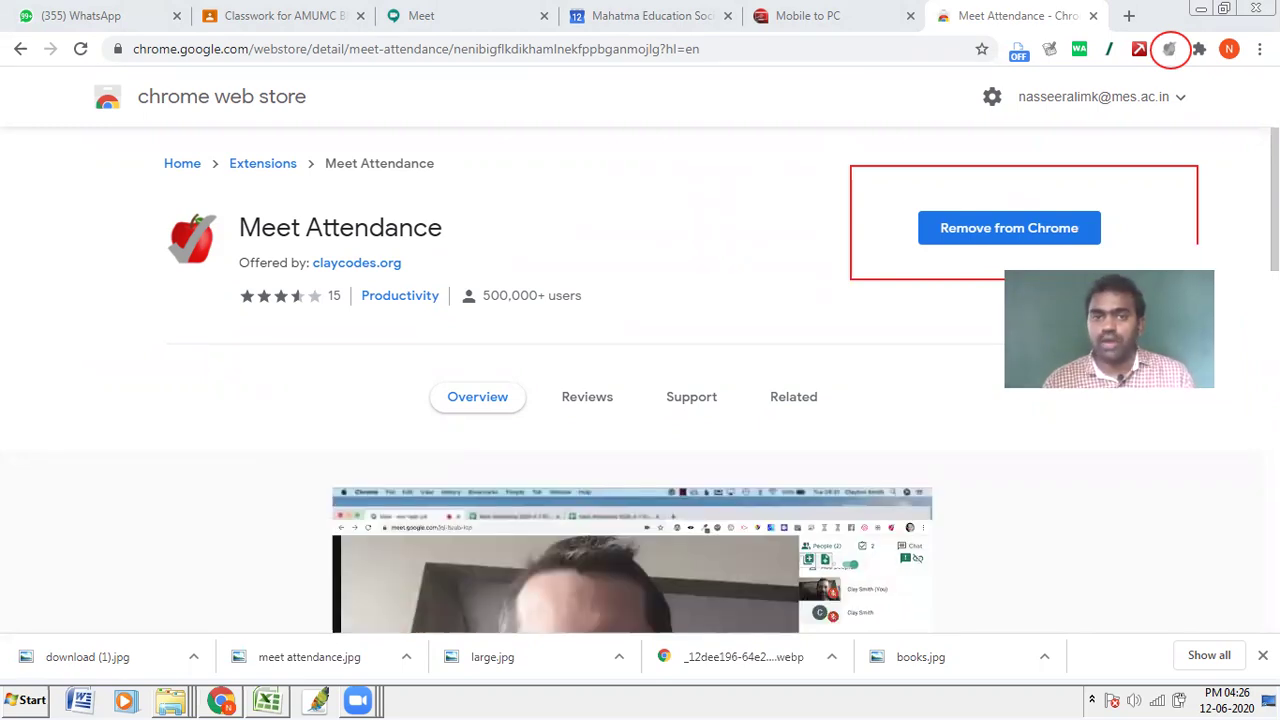
Step: Go back to the Meet page, join the untitled 4:20 PM meeting and turn on the camera
{"action": "left_click", "coordinate": [414, 15]}
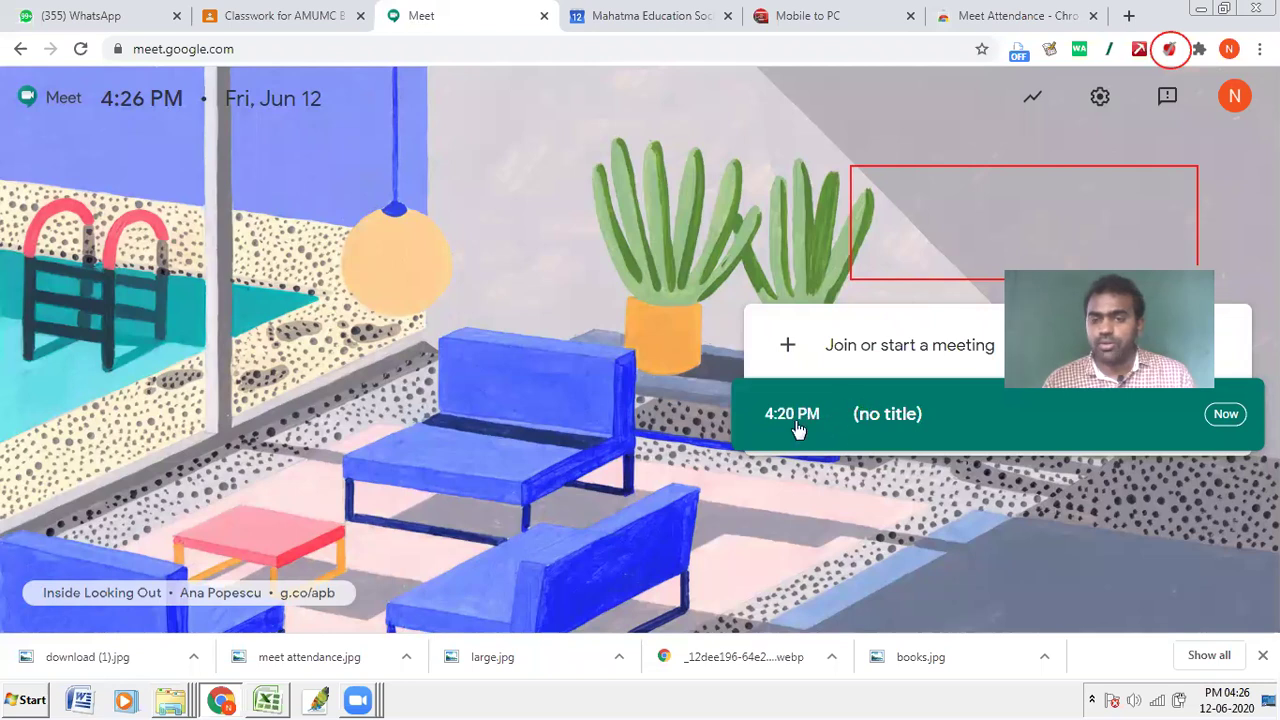
{"action": "left_click", "coordinate": [891, 424]}
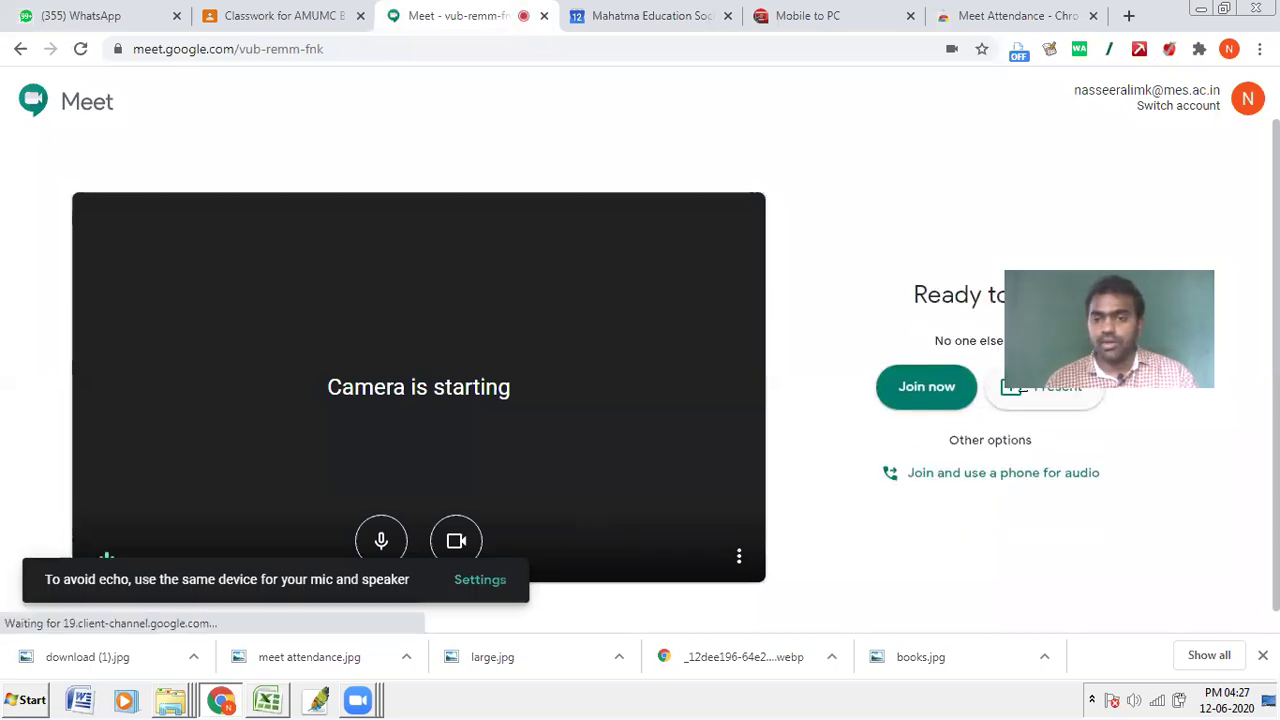
{"action": "left_click", "coordinate": [905, 394]}
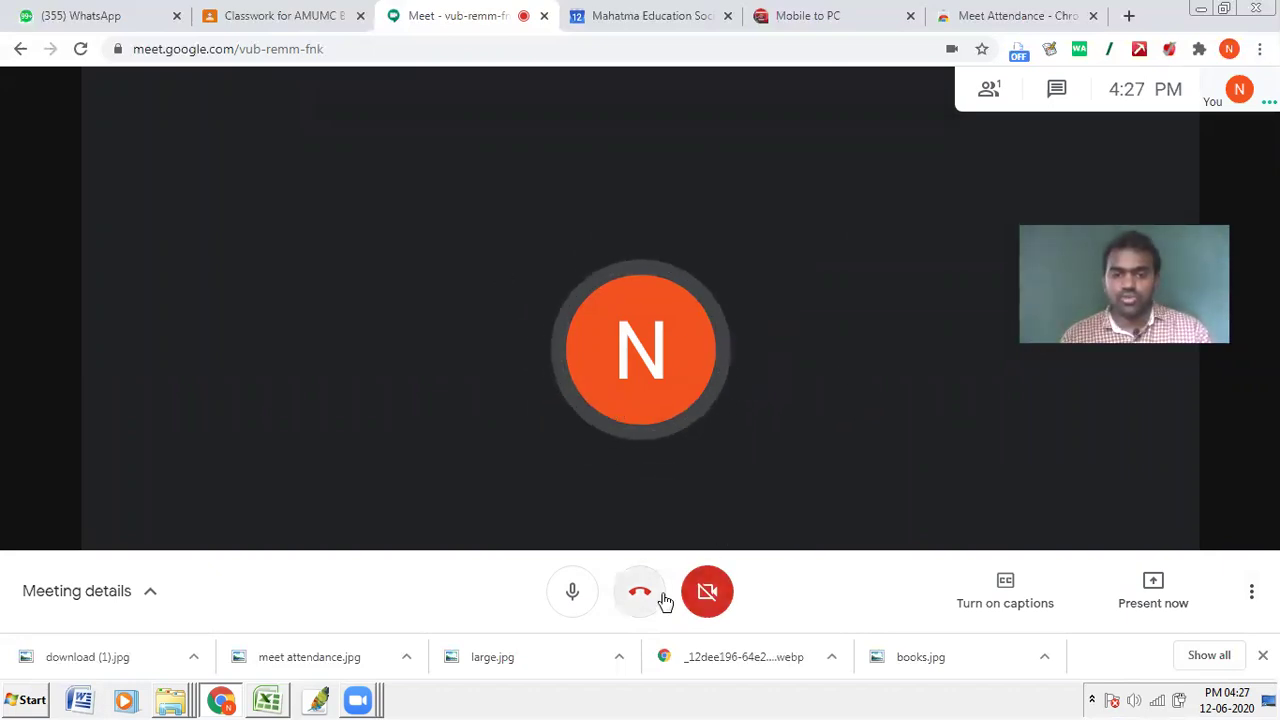
{"action": "left_click", "coordinate": [707, 591]}
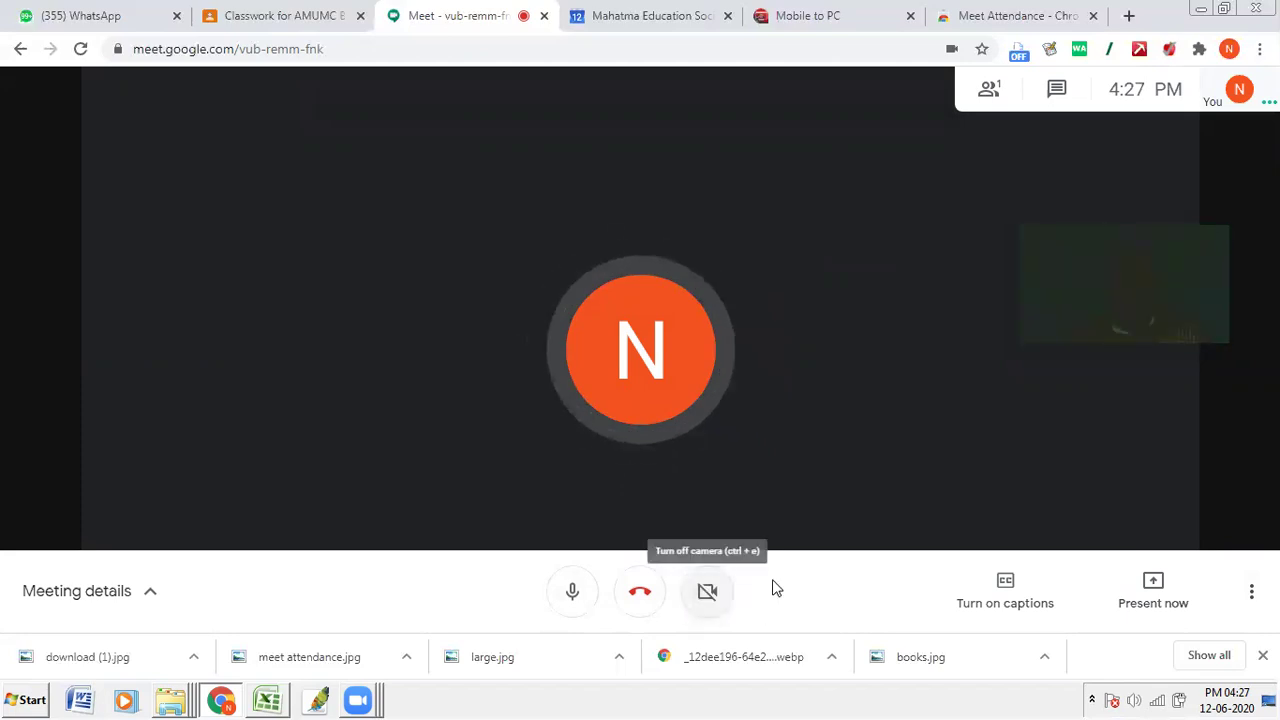
Step: Switch to the Mobile to PC page and join the untitled 16:20–17:30 meeting from the mirrored phone
{"action": "left_click", "coordinate": [815, 12]}
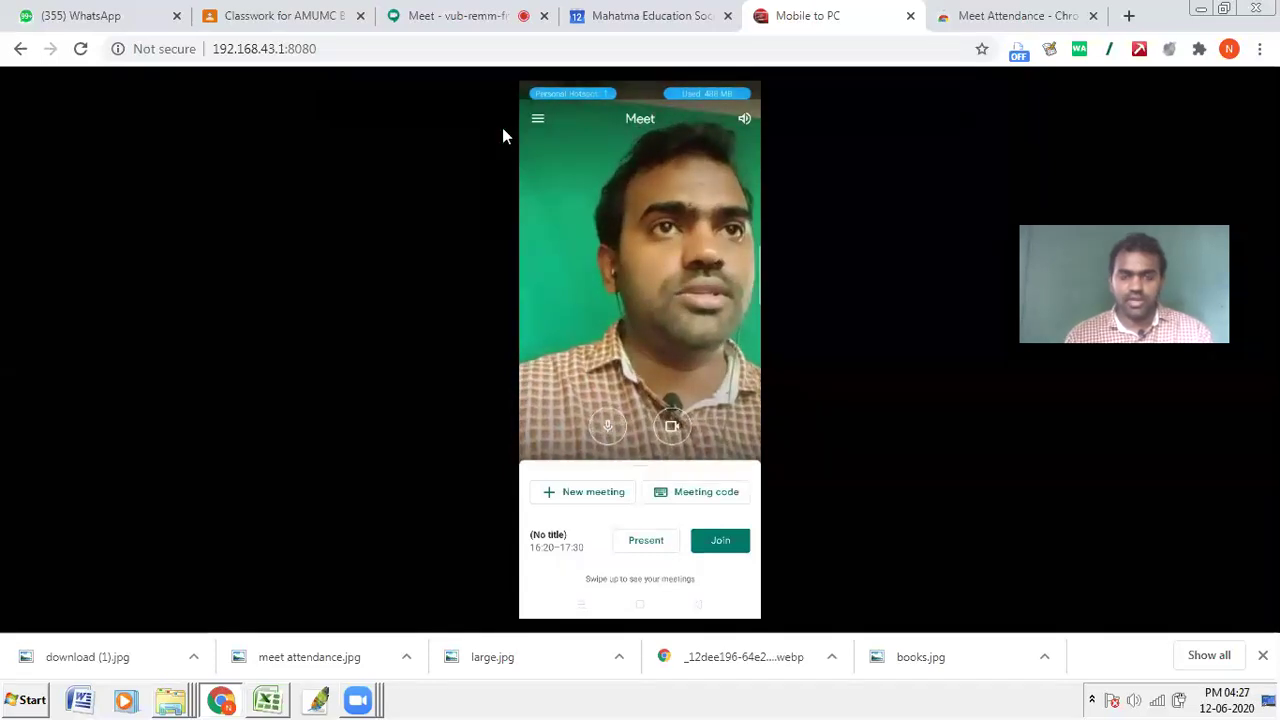
{"action": "mouse_move", "coordinate": [520, 508]}
{"action": "left_mouse_down"}
{"action": "mouse_move", "coordinate": [573, 577]}
{"action": "mouse_move", "coordinate": [607, 565]}
{"action": "left_mouse_up"}
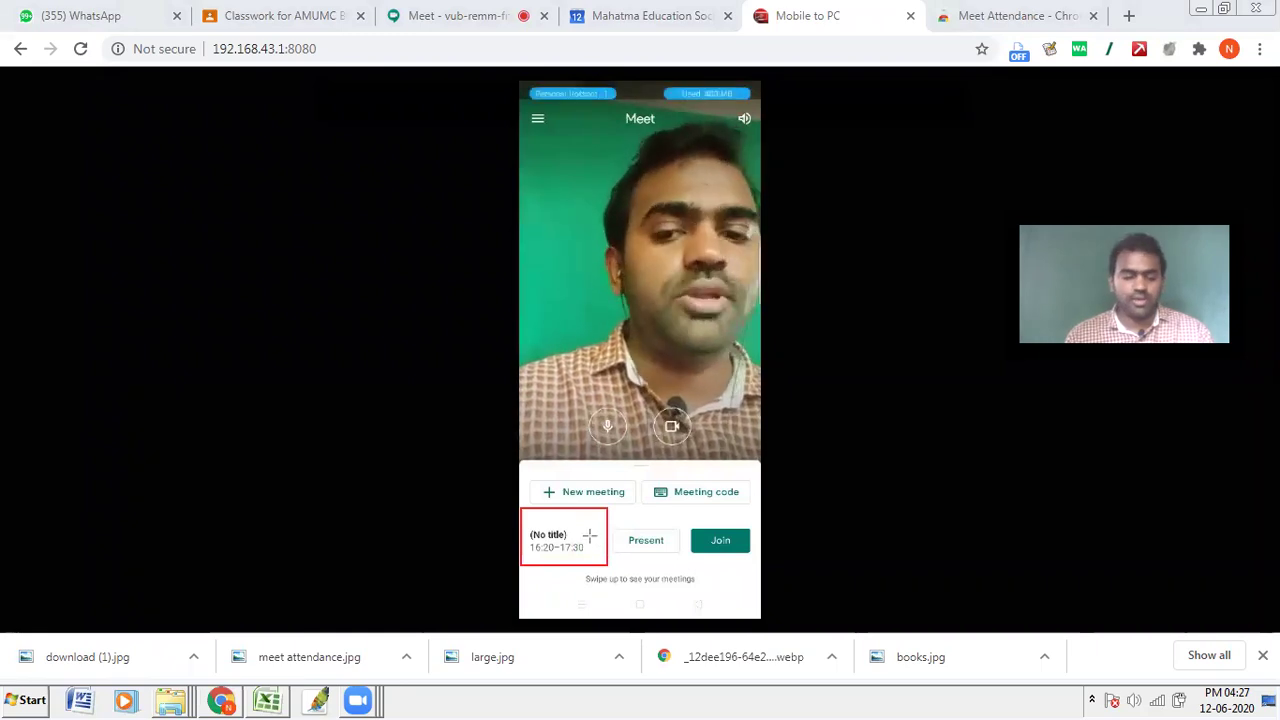
{"action": "left_click_drag", "start_coordinate": [687, 515], "coordinate": [766, 568]}
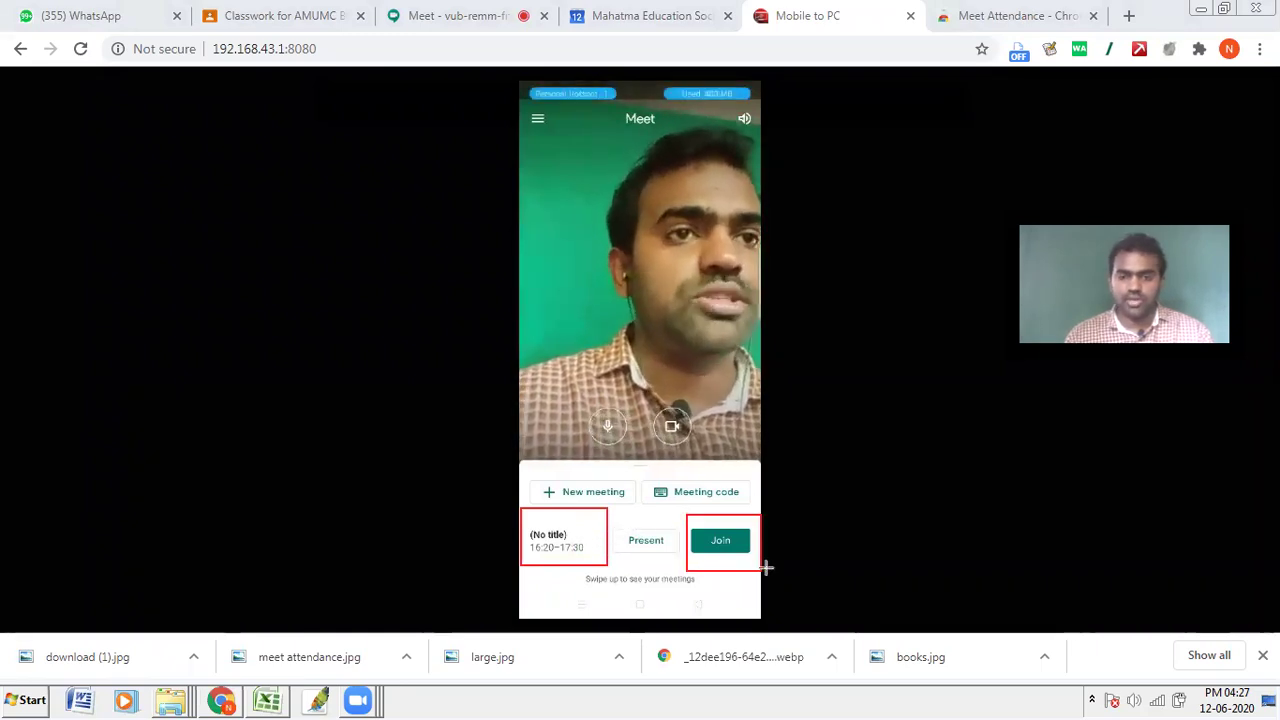
{"action": "left_click", "coordinate": [840, 126]}
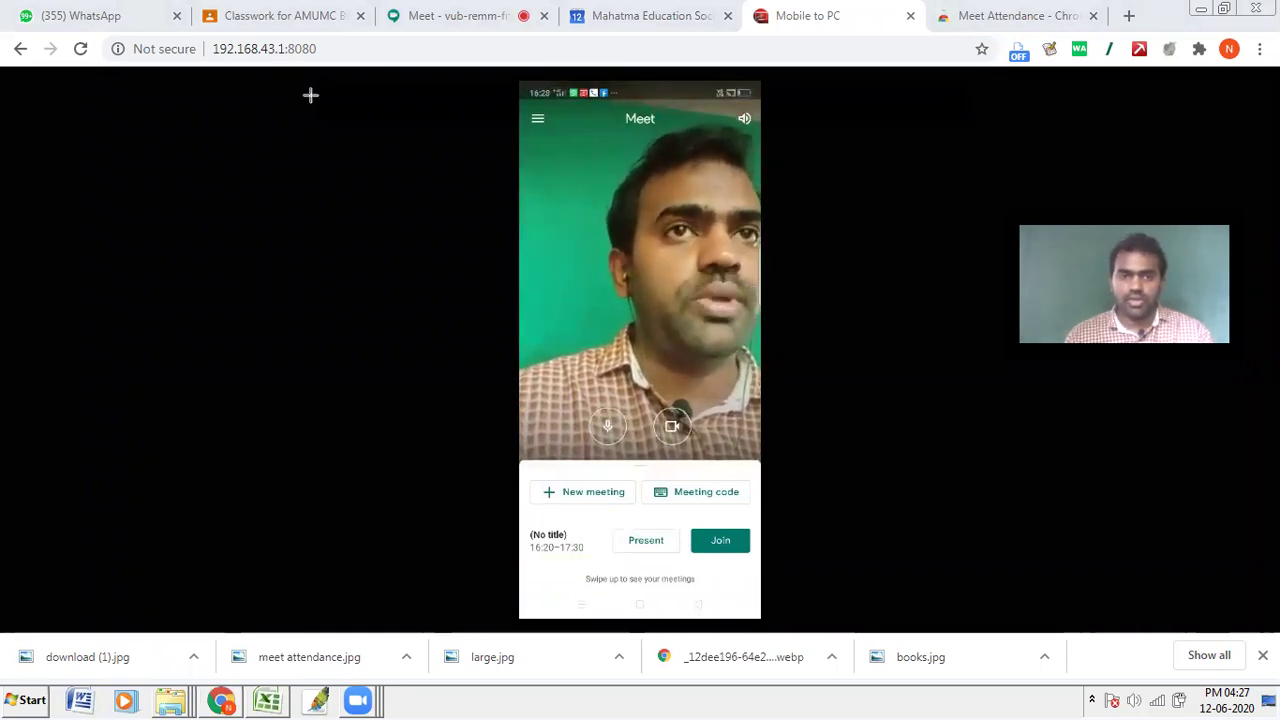
{"action": "left_click", "coordinate": [708, 541]}
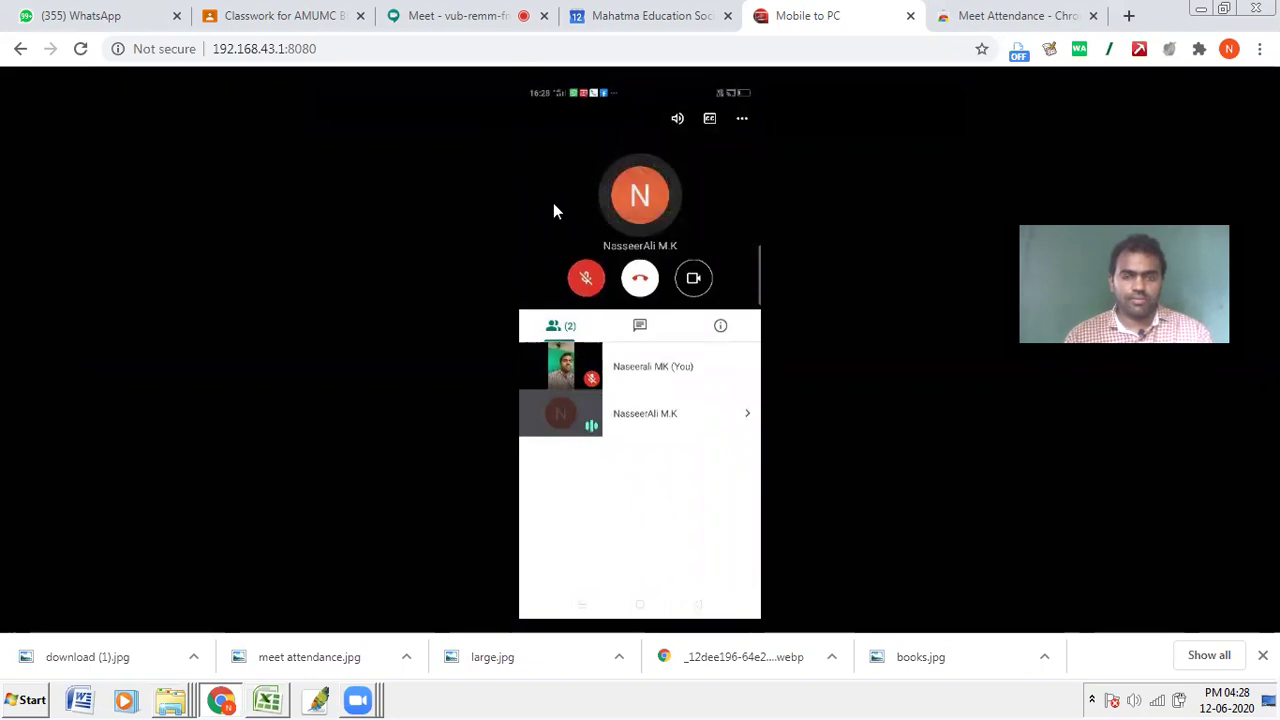
Step: Return to the meeting on the computer, show the participant list and open its attendance spreadsheet
{"action": "left_click", "coordinate": [430, 10]}
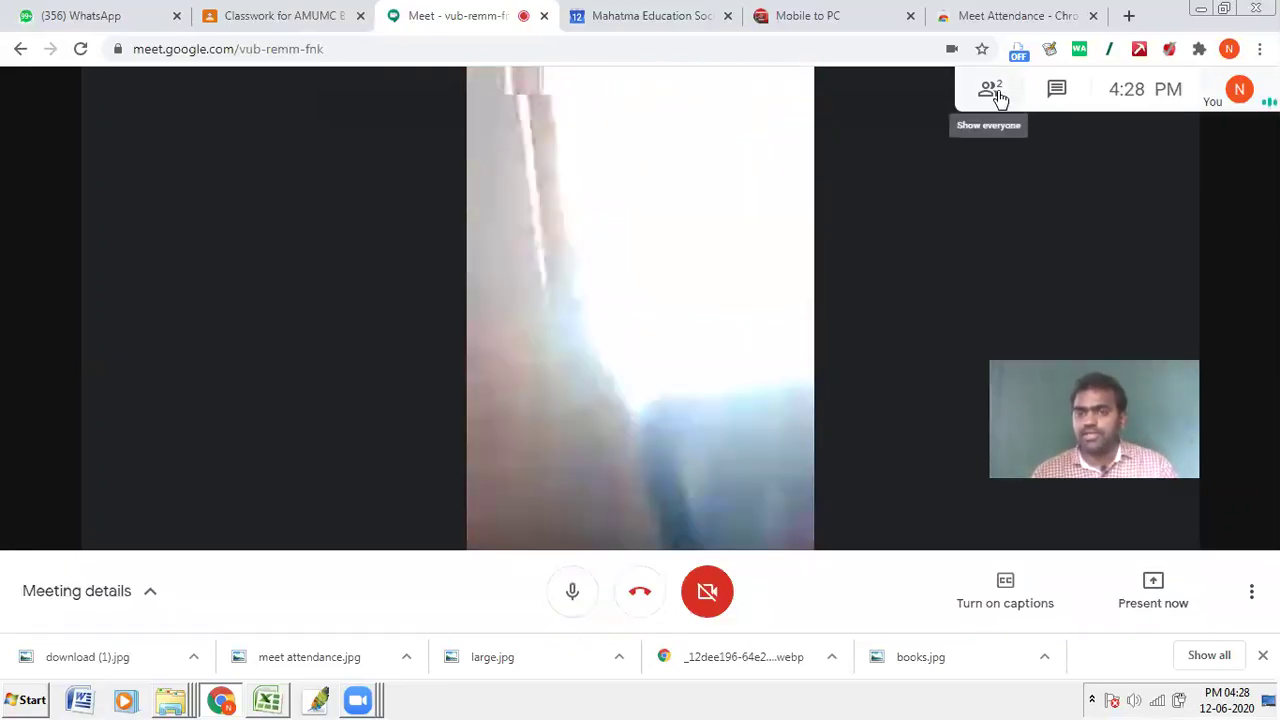
{"action": "left_click", "coordinate": [997, 98]}
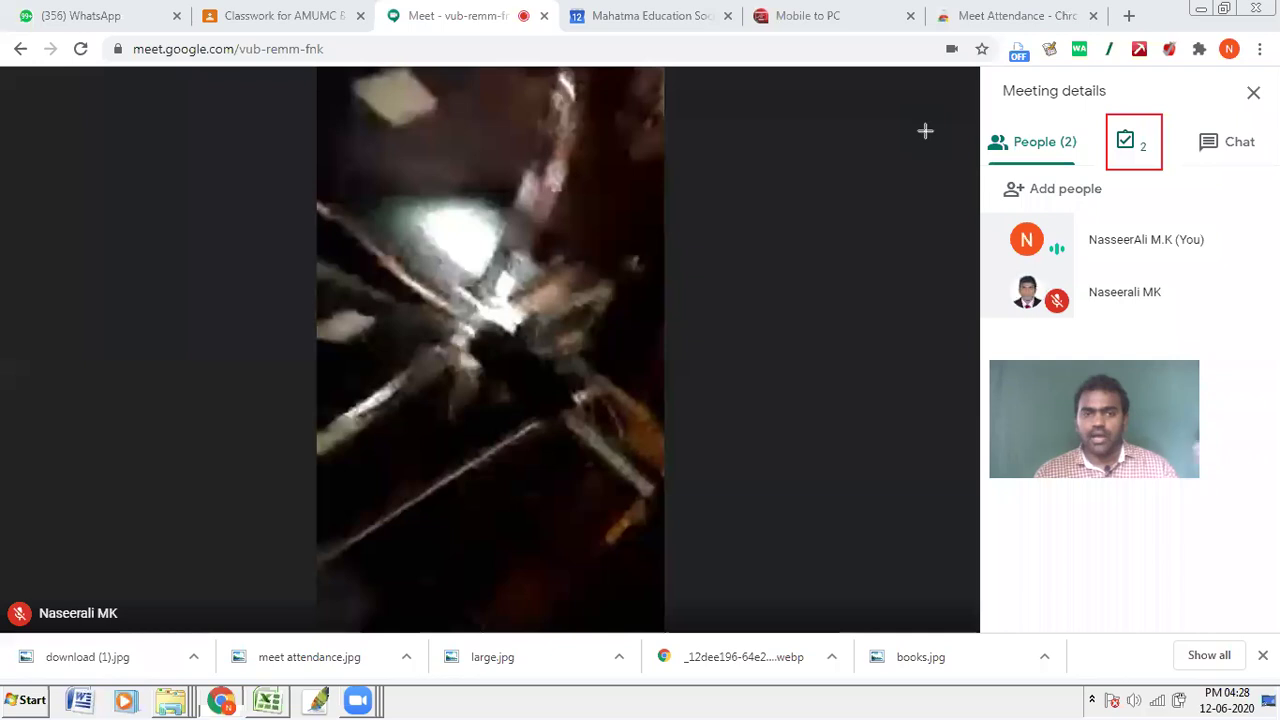
{"action": "mouse_move", "coordinate": [1140, 145]}
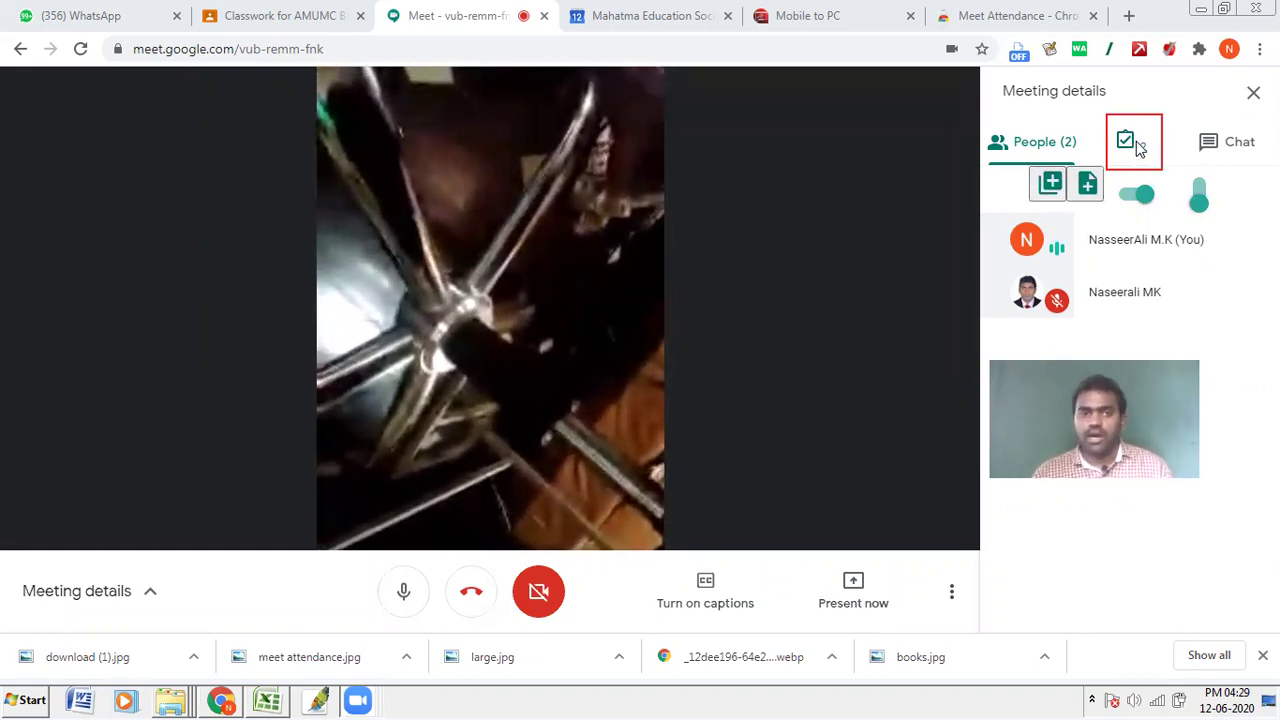
{"action": "left_click", "coordinate": [1133, 143]}
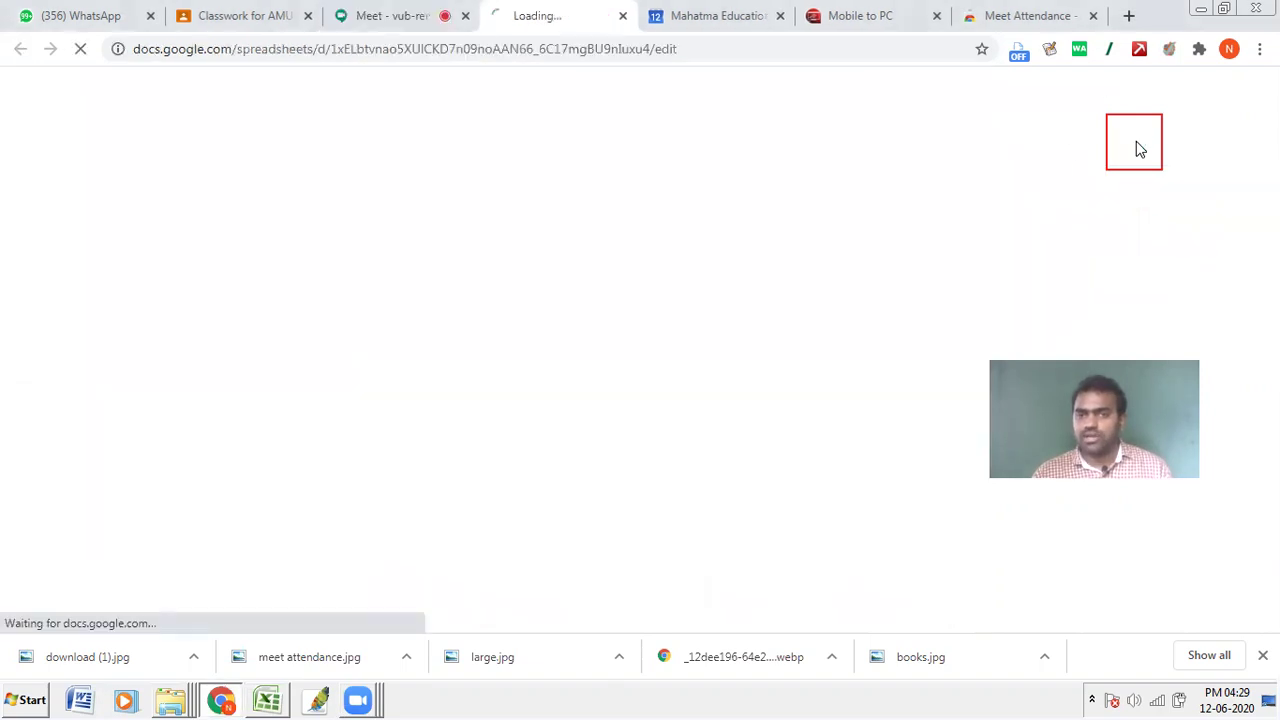
Step: Return to the meeting and check its attendance control, the spreadsheet's tab and the Meet Attendance extension's icon
{"action": "left_click", "coordinate": [392, 16]}
{"action": "mouse_move", "coordinate": [1145, 151]}
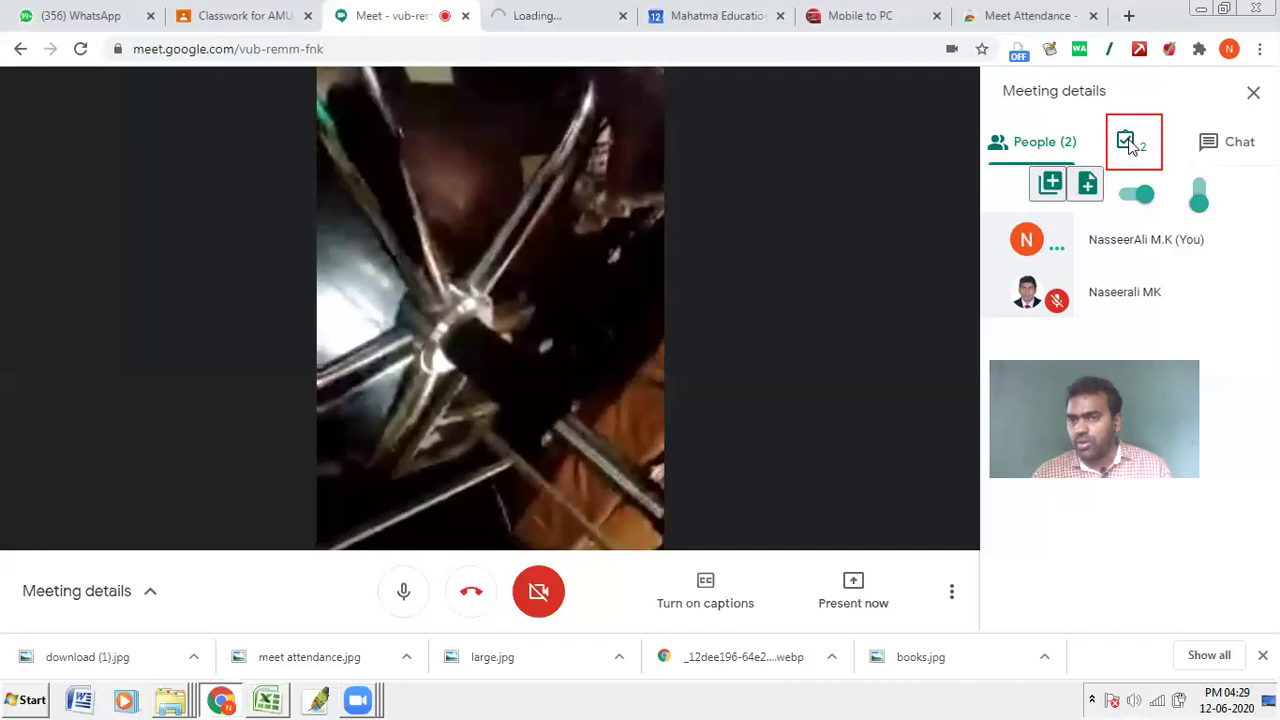
{"action": "left_click", "coordinate": [1125, 140]}
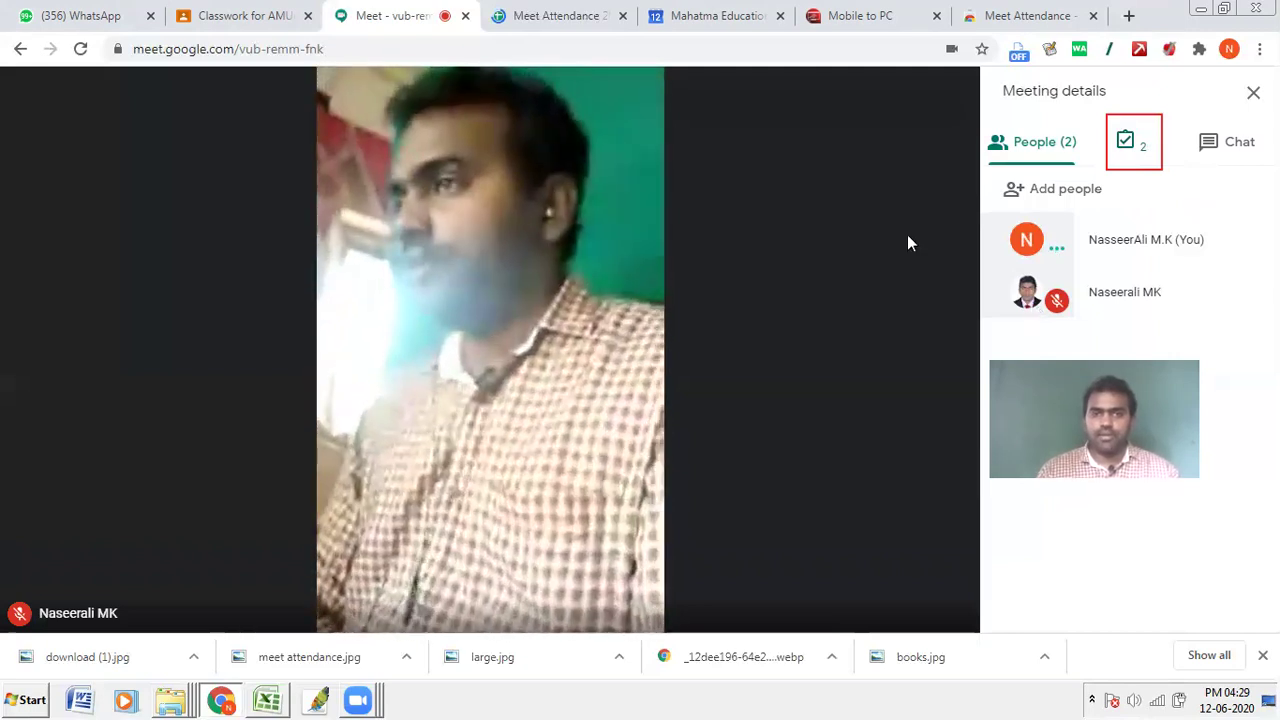
{"action": "left_click", "coordinate": [558, 16]}
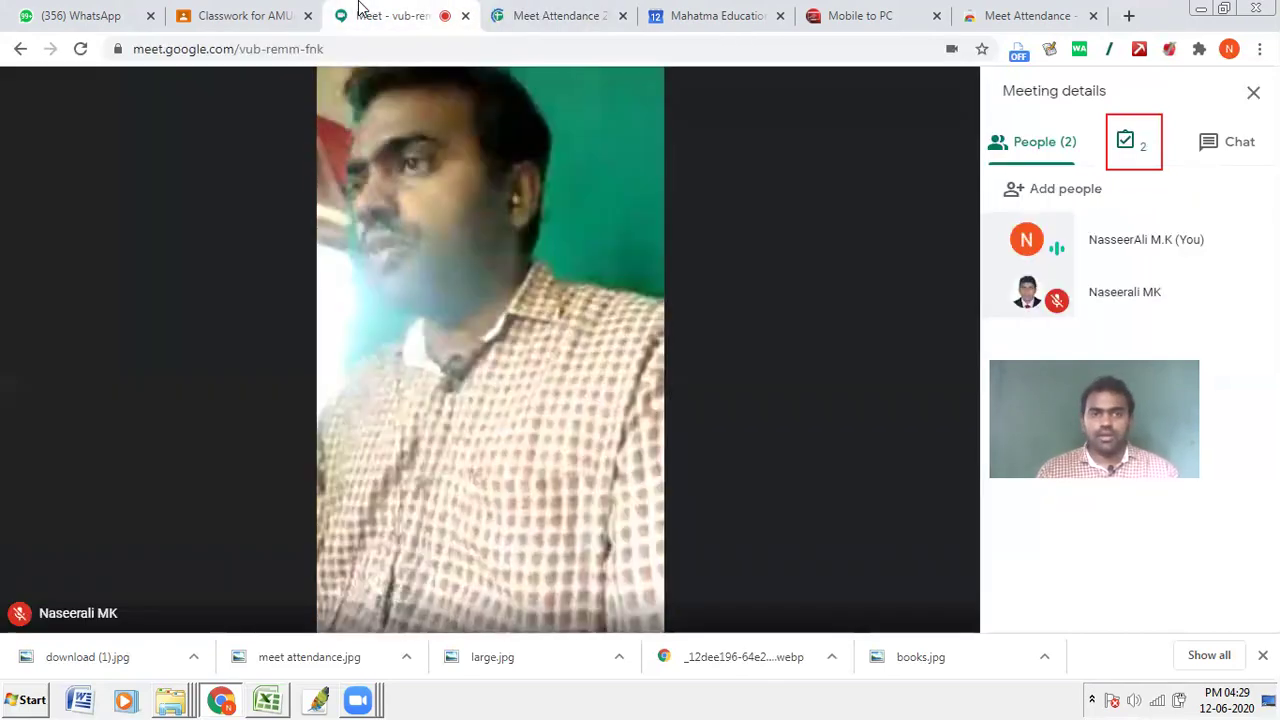
{"action": "left_click", "coordinate": [385, 16]}
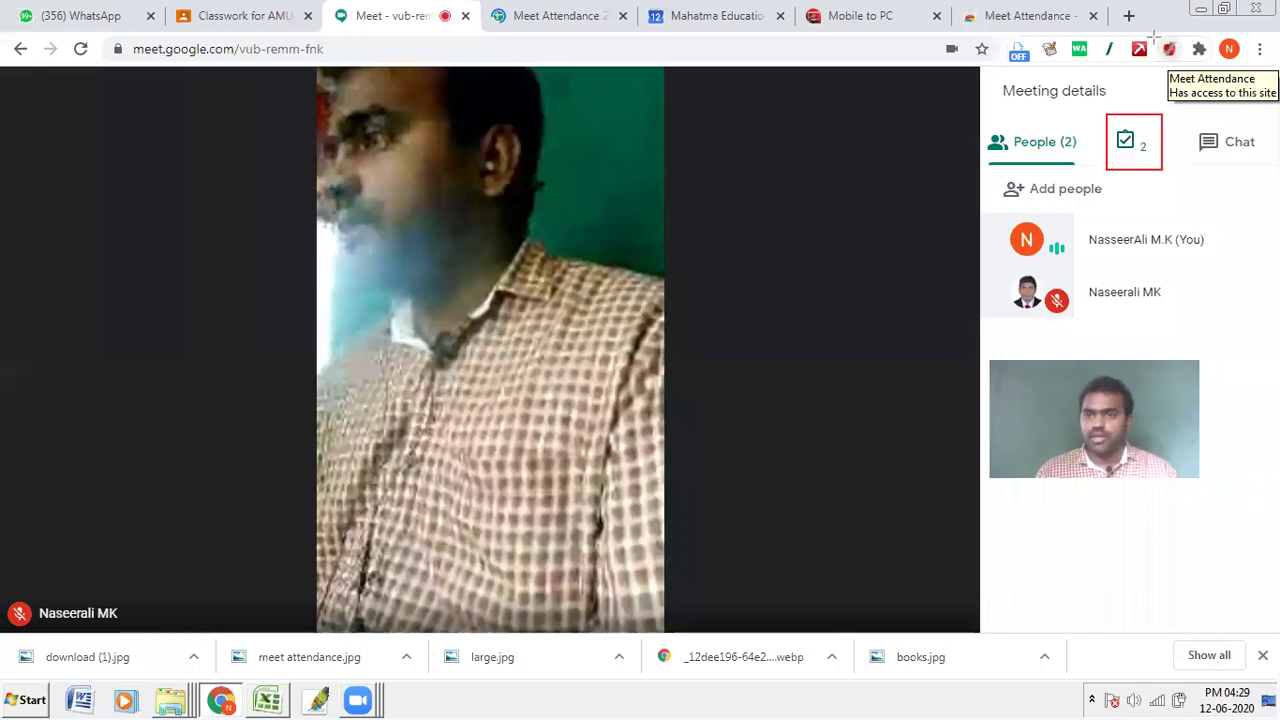
{"action": "left_click", "coordinate": [1170, 49]}
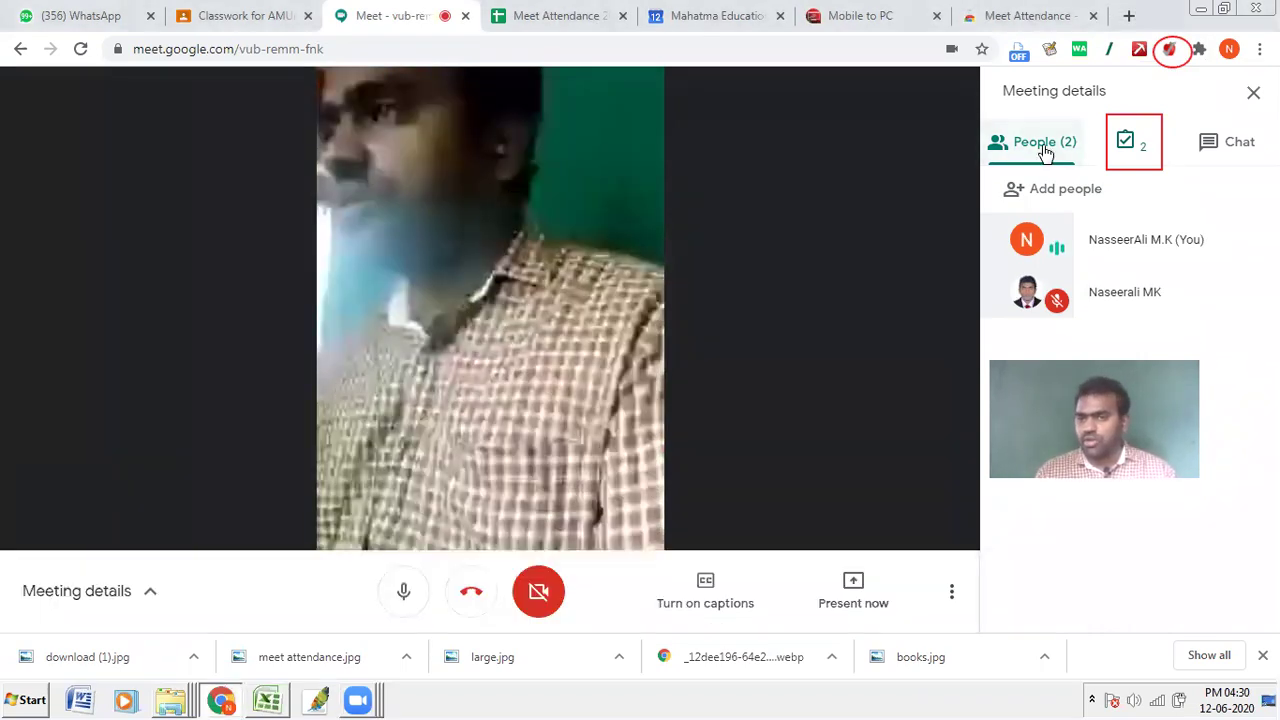
Step: Open the attendance spreadsheet from the meeting's attendance control and open cell A3 of the Attendance sheet for editing
{"action": "mouse_move", "coordinate": [1148, 150]}
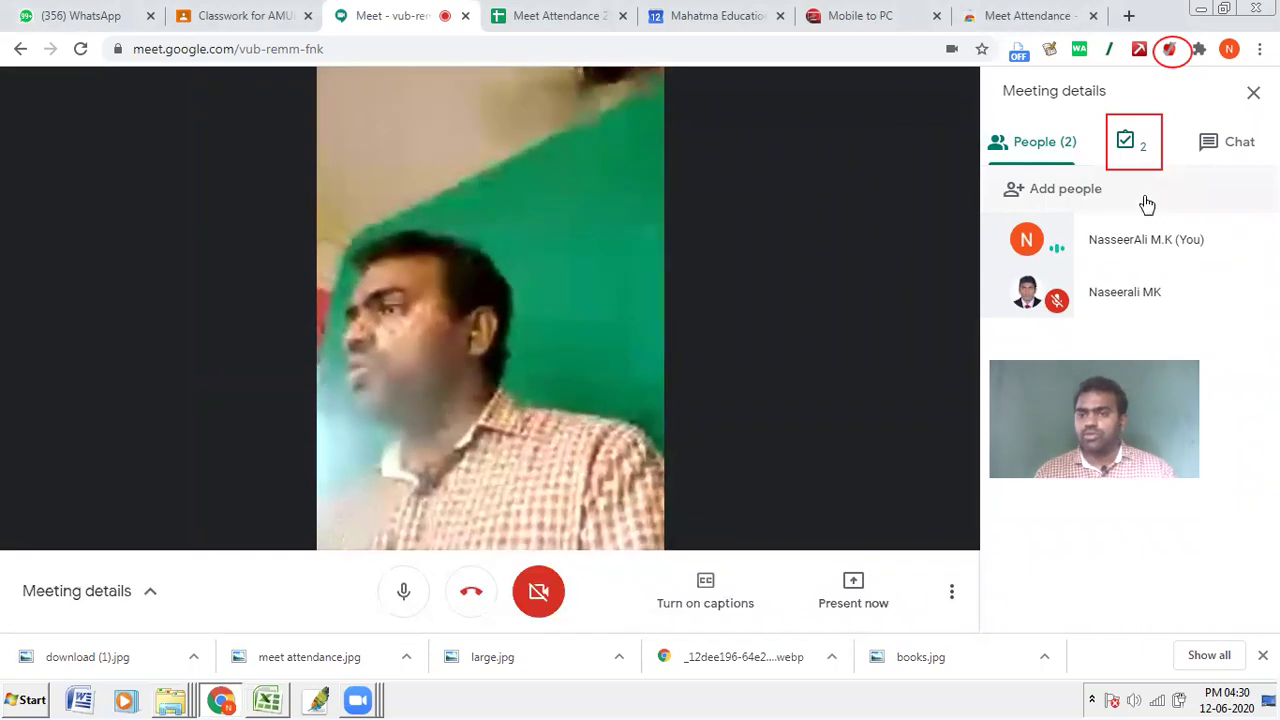
{"action": "mouse_move", "coordinate": [1140, 200]}
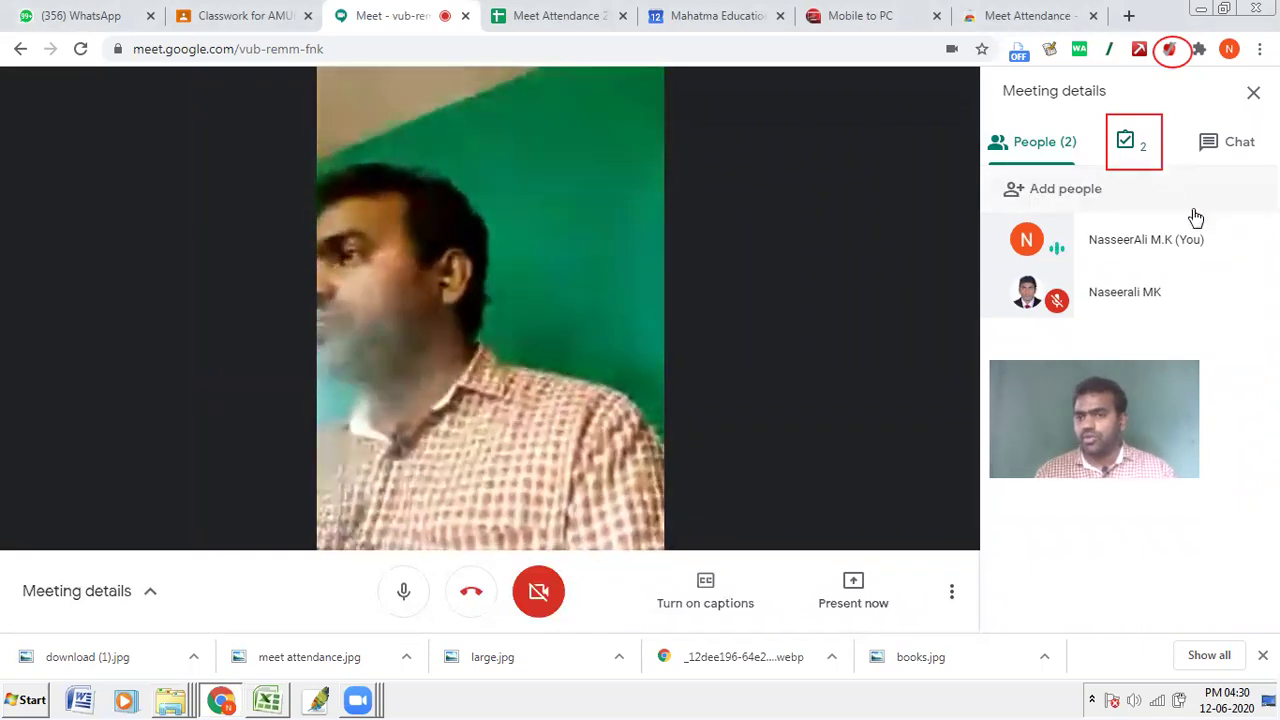
{"action": "mouse_move", "coordinate": [1158, 178]}
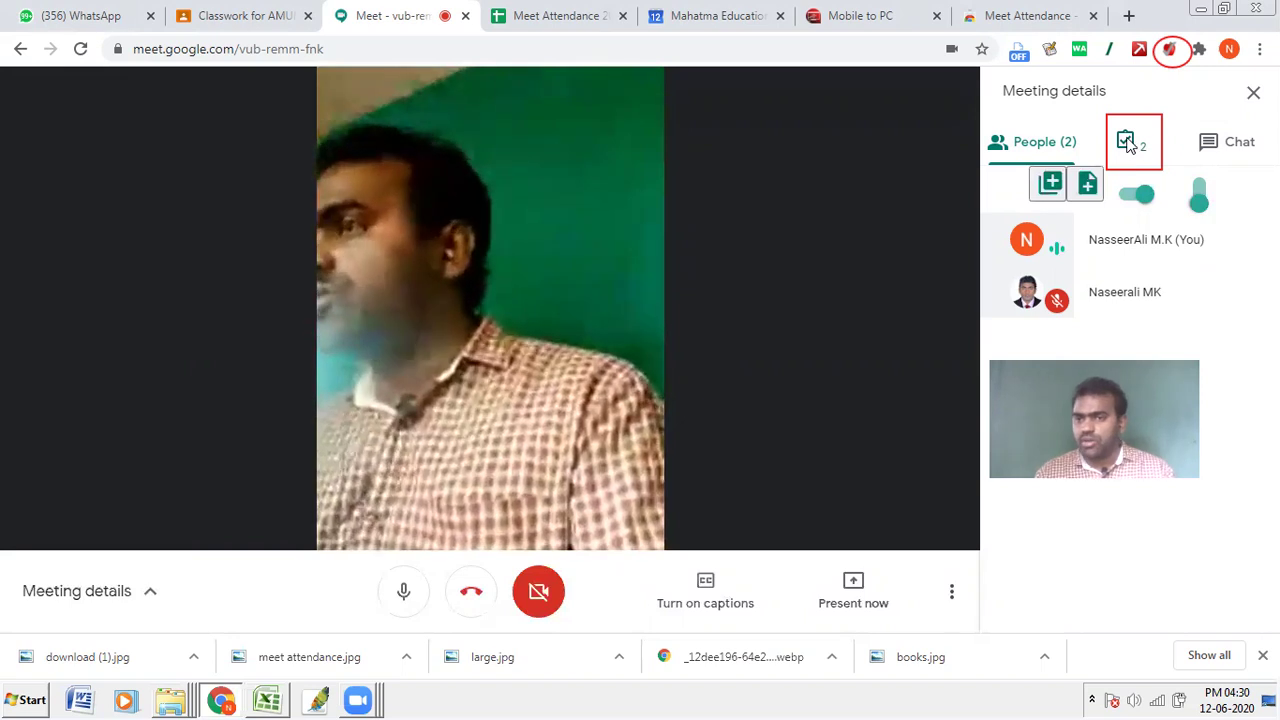
{"action": "left_click", "coordinate": [1127, 144]}
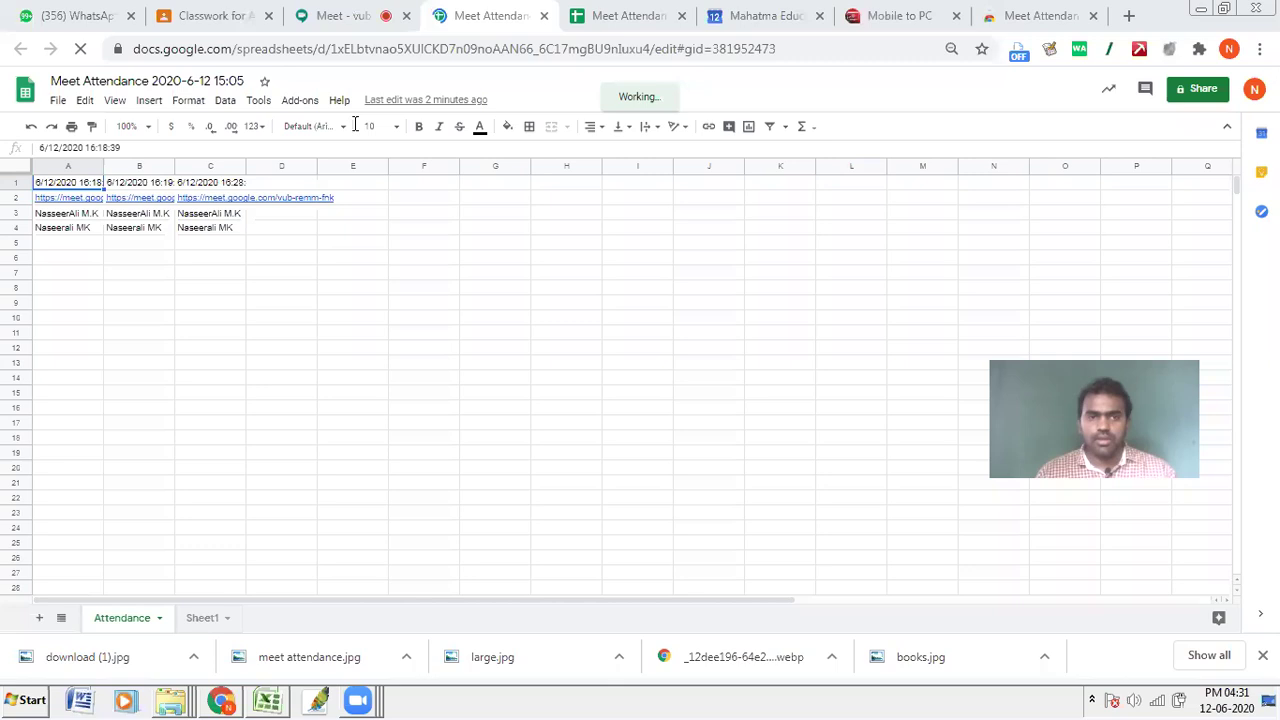
{"action": "left_click", "coordinate": [82, 214]}
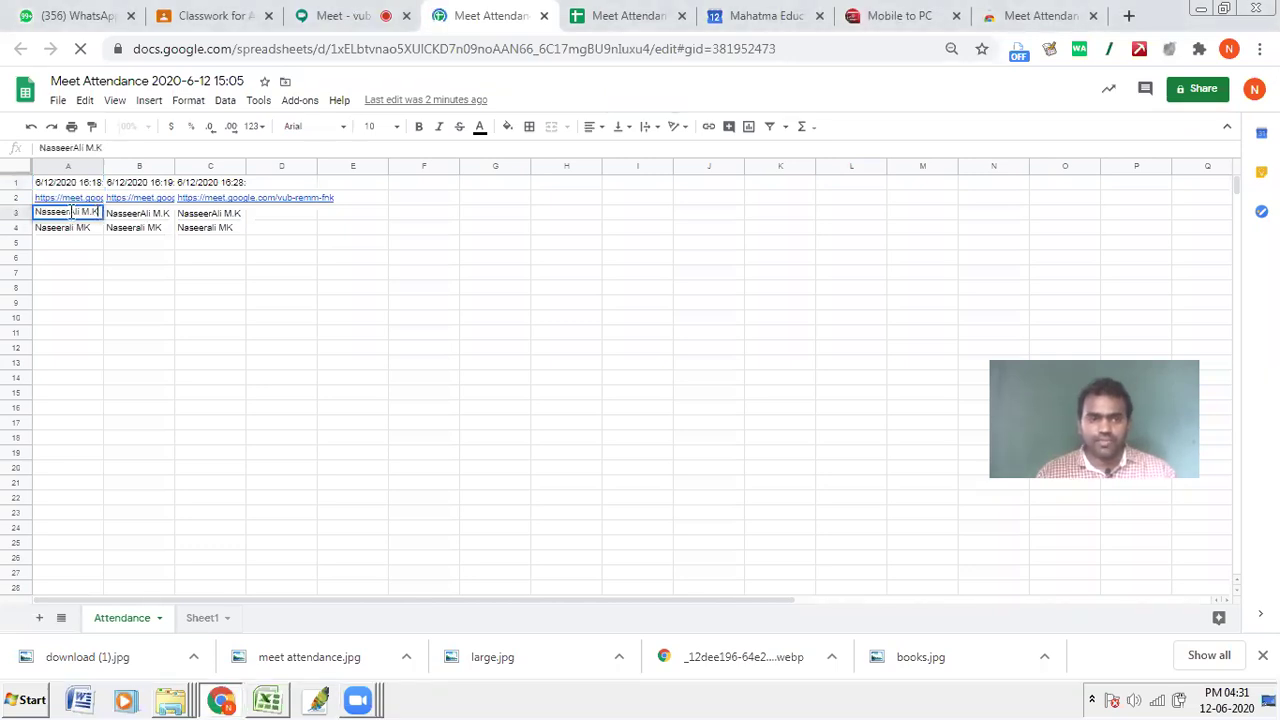
Step: Set the font size of the attendee name in cell A3 to 24
{"action": "triple_click", "coordinate": [70, 212]}
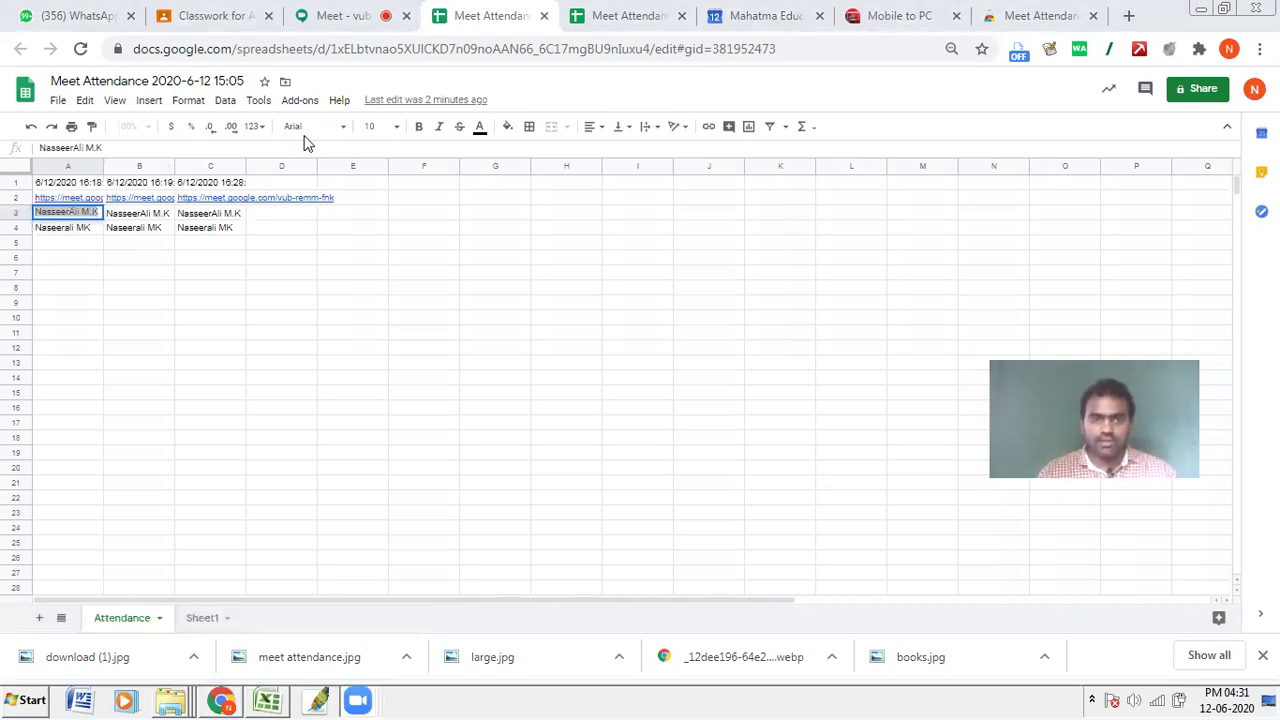
{"action": "left_click", "coordinate": [395, 130]}
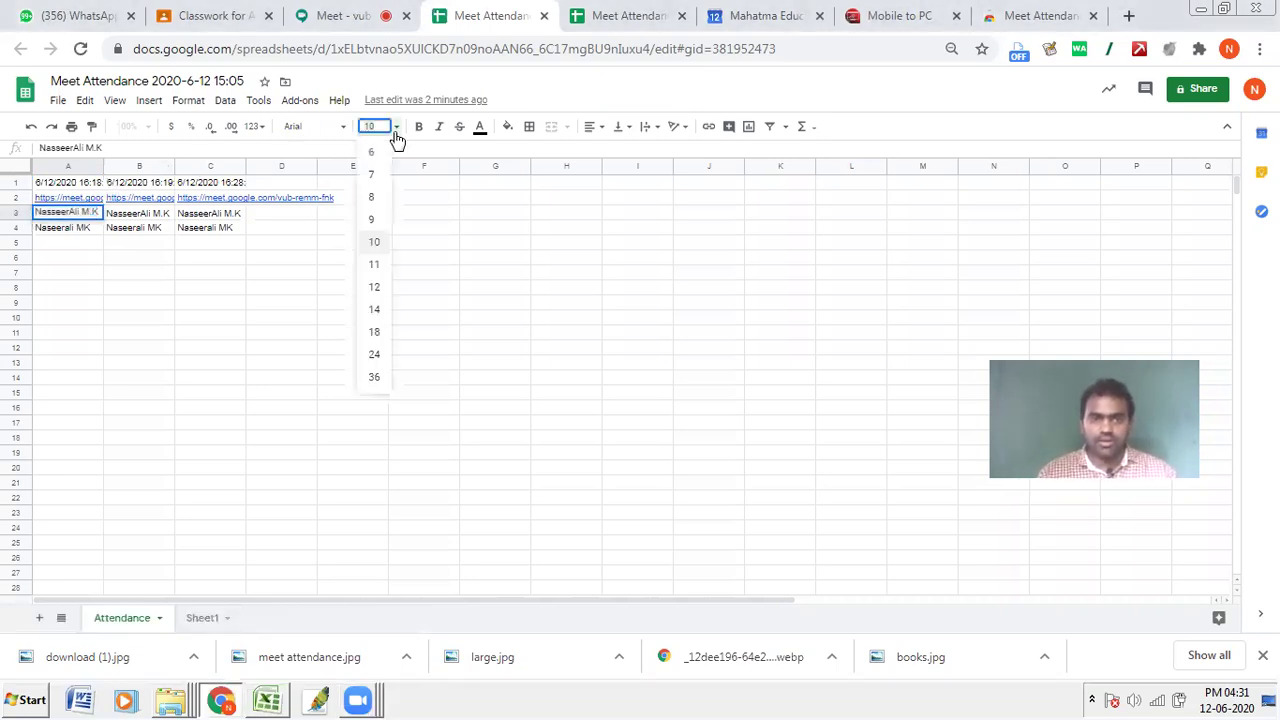
{"action": "left_click", "coordinate": [374, 357]}
{"action": "left_click", "coordinate": [88, 290]}
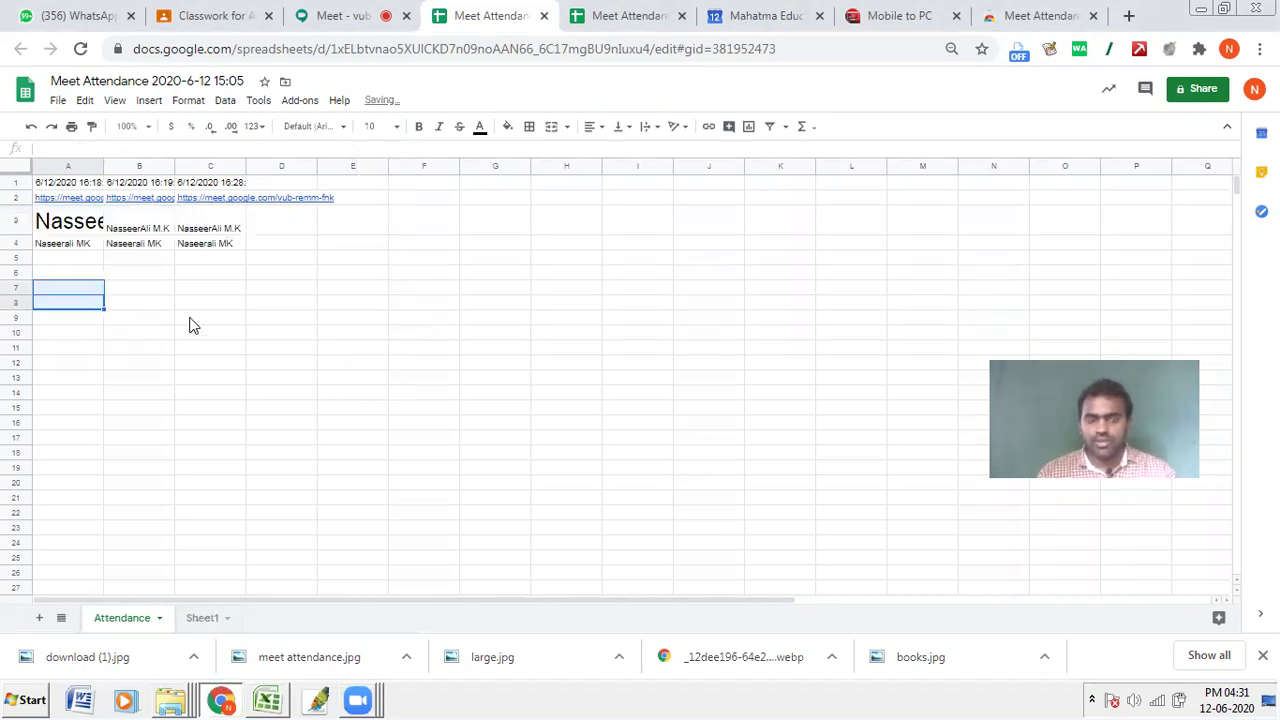
Step: Widen column A of the Attendance sheet so the enlarged name in cell A3 fits in full
{"action": "right_click", "coordinate": [82, 167]}
{"action": "left_click", "coordinate": [555, 400]}
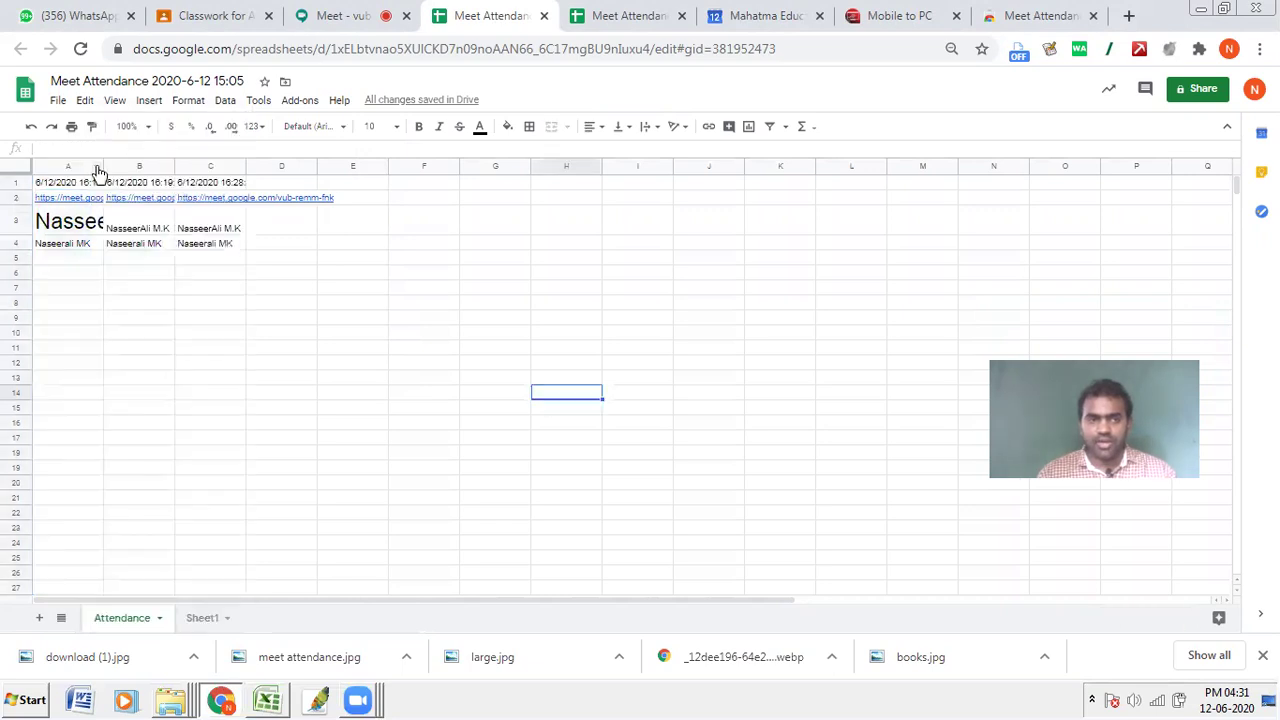
{"action": "left_click_drag", "start_coordinate": [101, 162], "coordinate": [285, 165]}
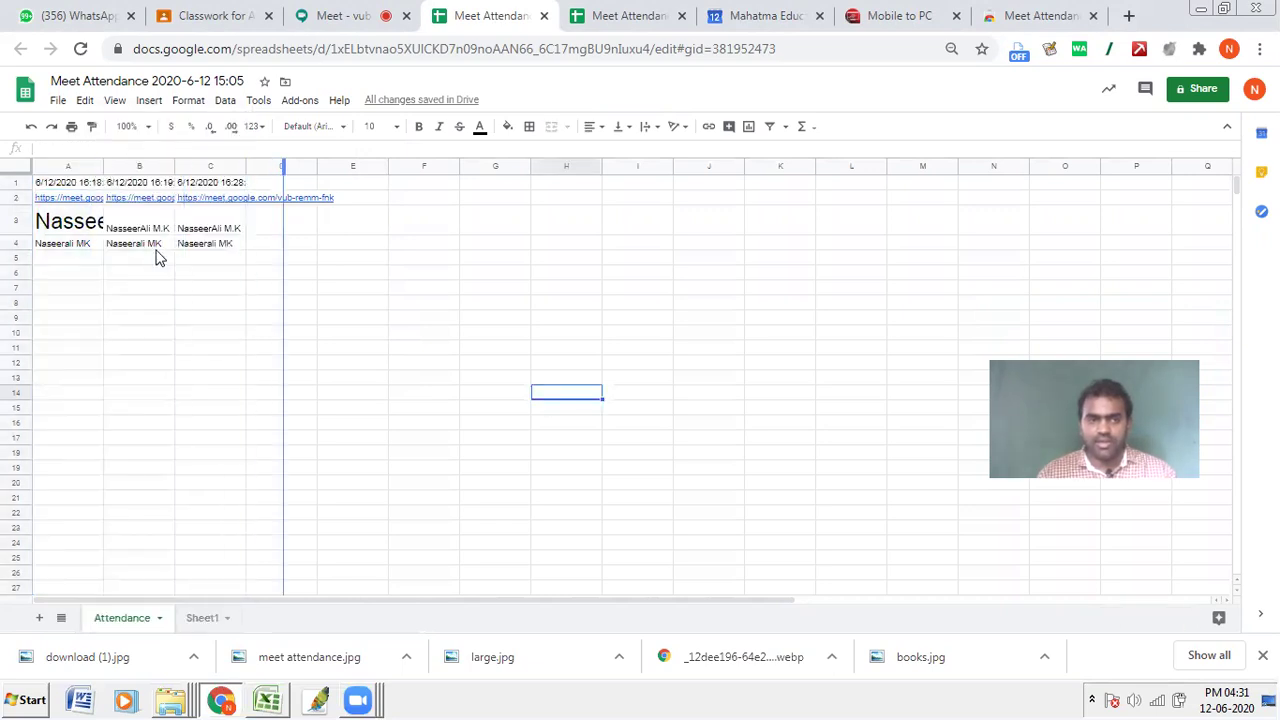
Step: Set the font size of the attendee name in cell A4 to 24
{"action": "left_click", "coordinate": [127, 252]}
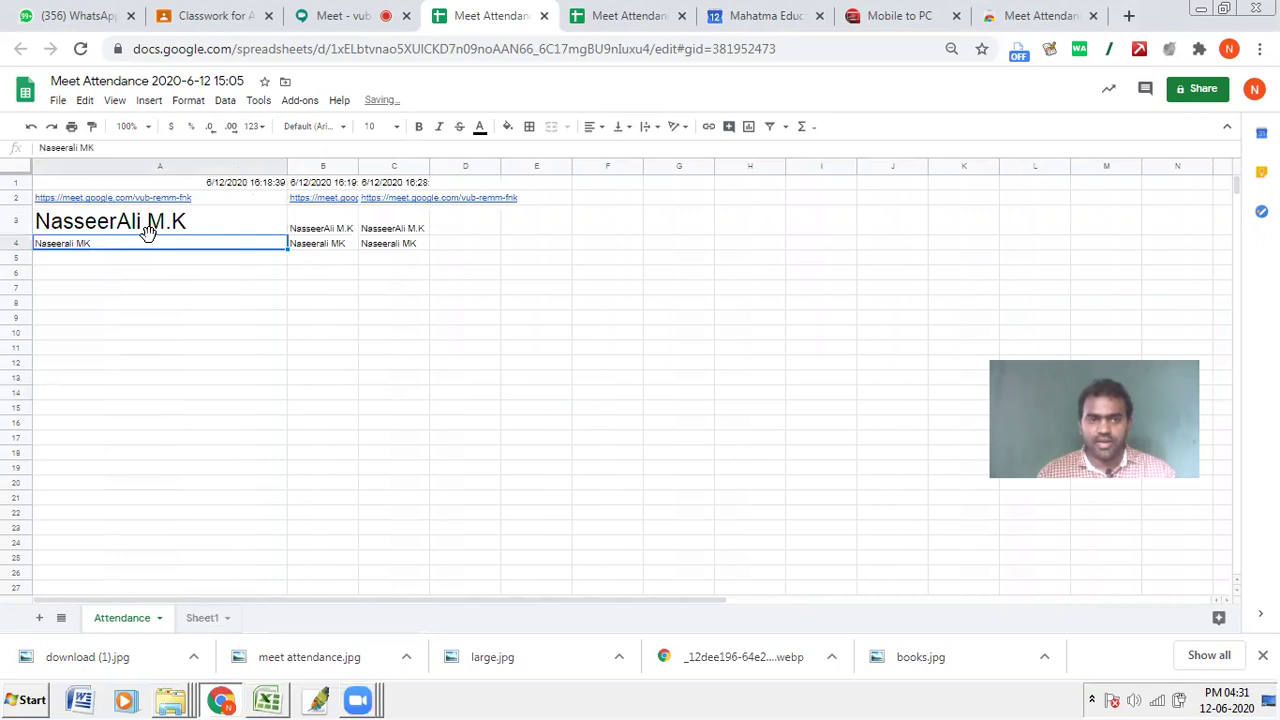
{"action": "left_click", "coordinate": [399, 130]}
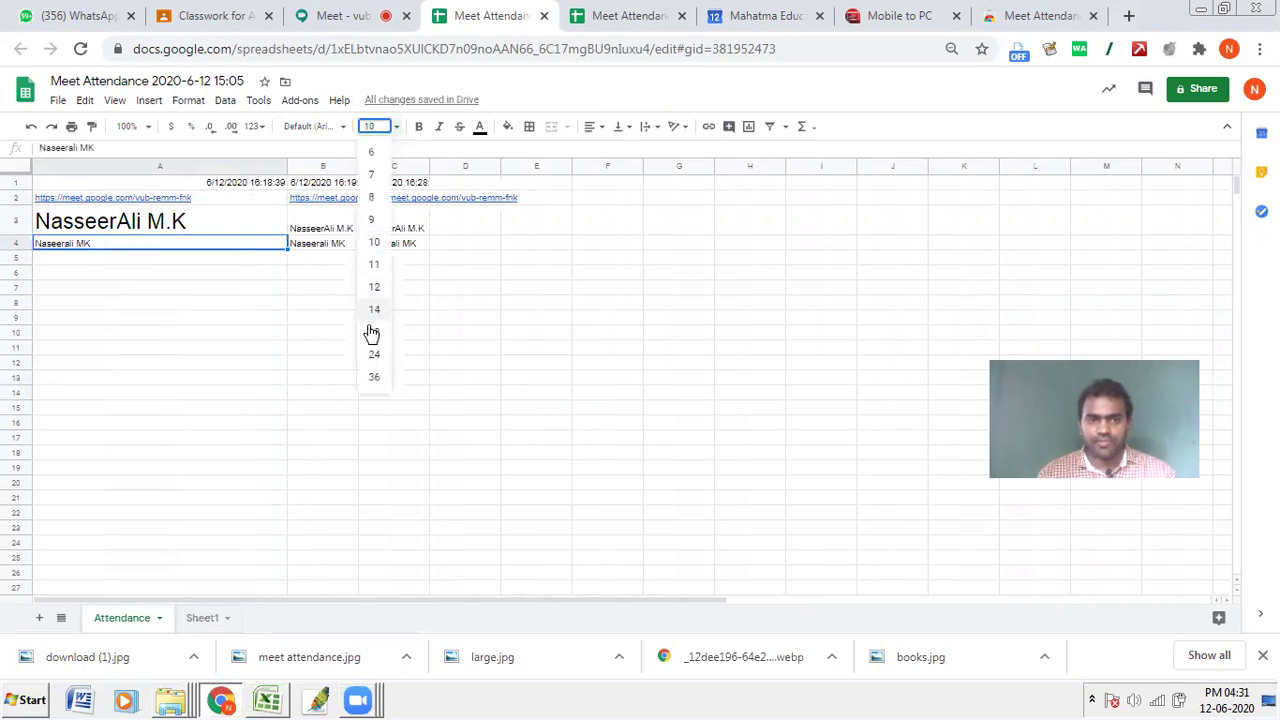
{"action": "left_click", "coordinate": [375, 358]}
{"action": "left_click", "coordinate": [211, 362]}
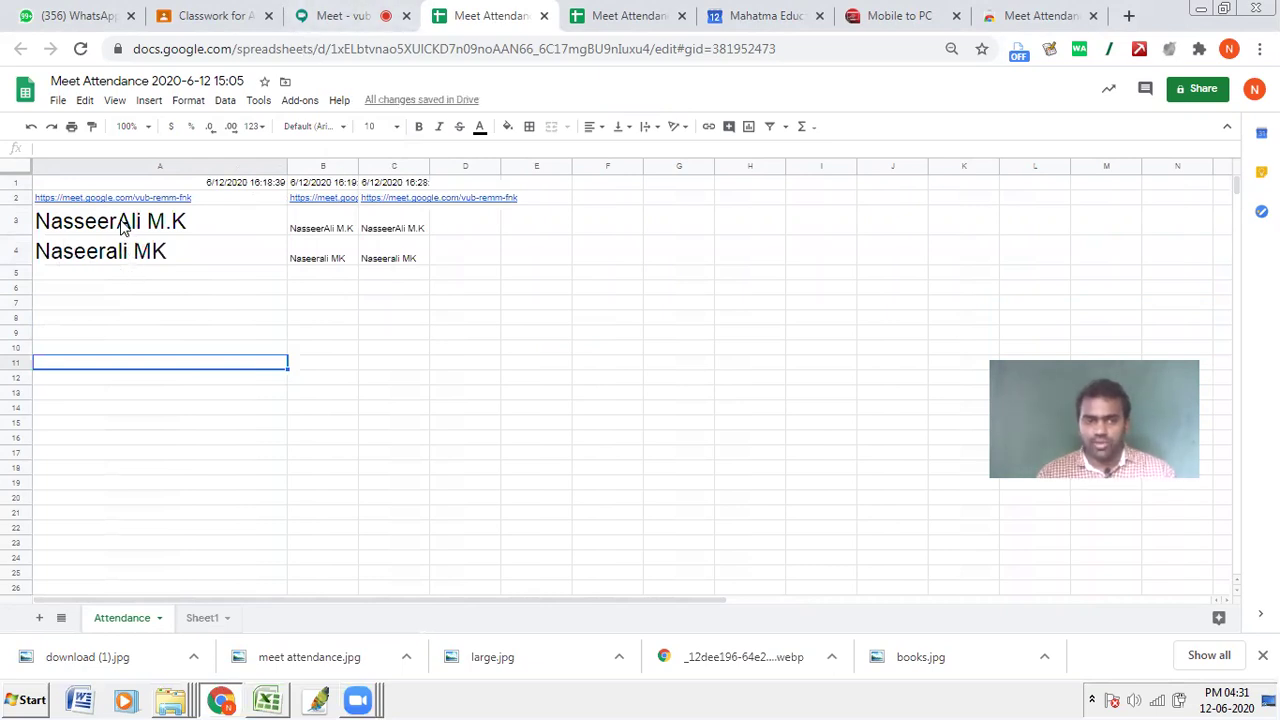
Step: Select cell A3 and the empty cells A5:A23, and return to the meeting to show its attendance controls above the participant list
{"action": "left_click", "coordinate": [85, 231]}
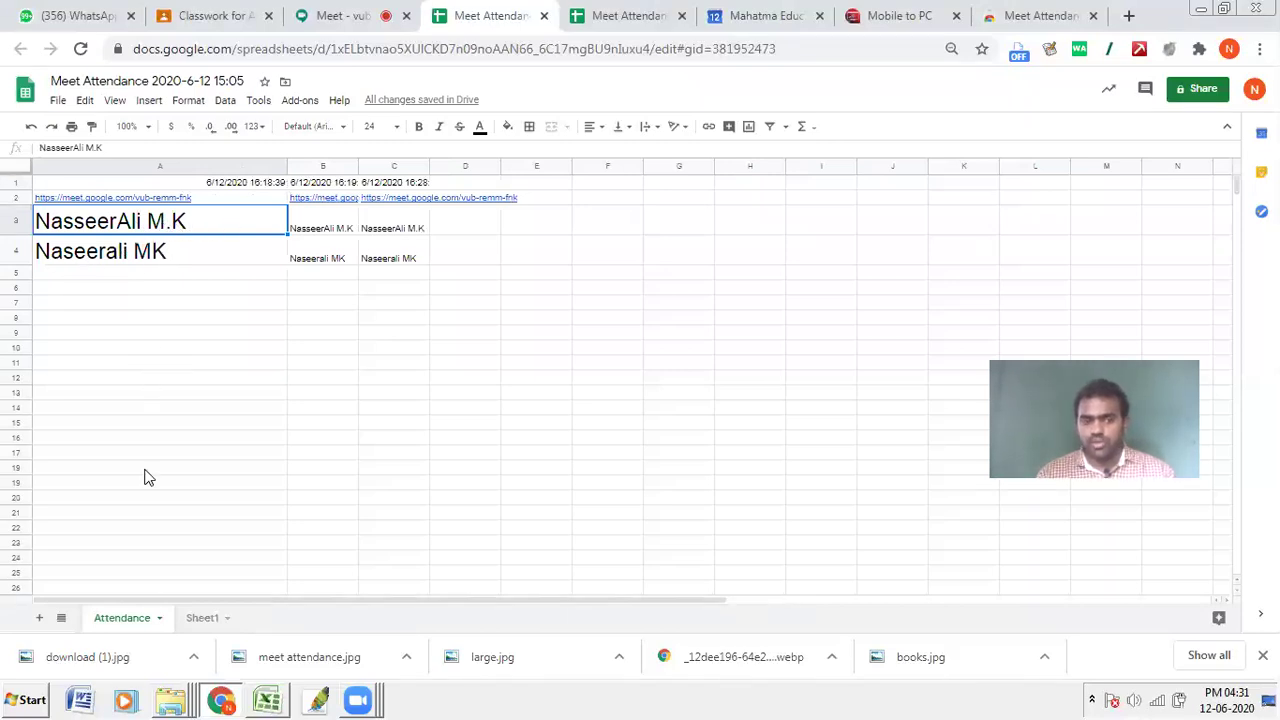
{"action": "left_click_drag", "start_coordinate": [41, 278], "coordinate": [54, 557]}
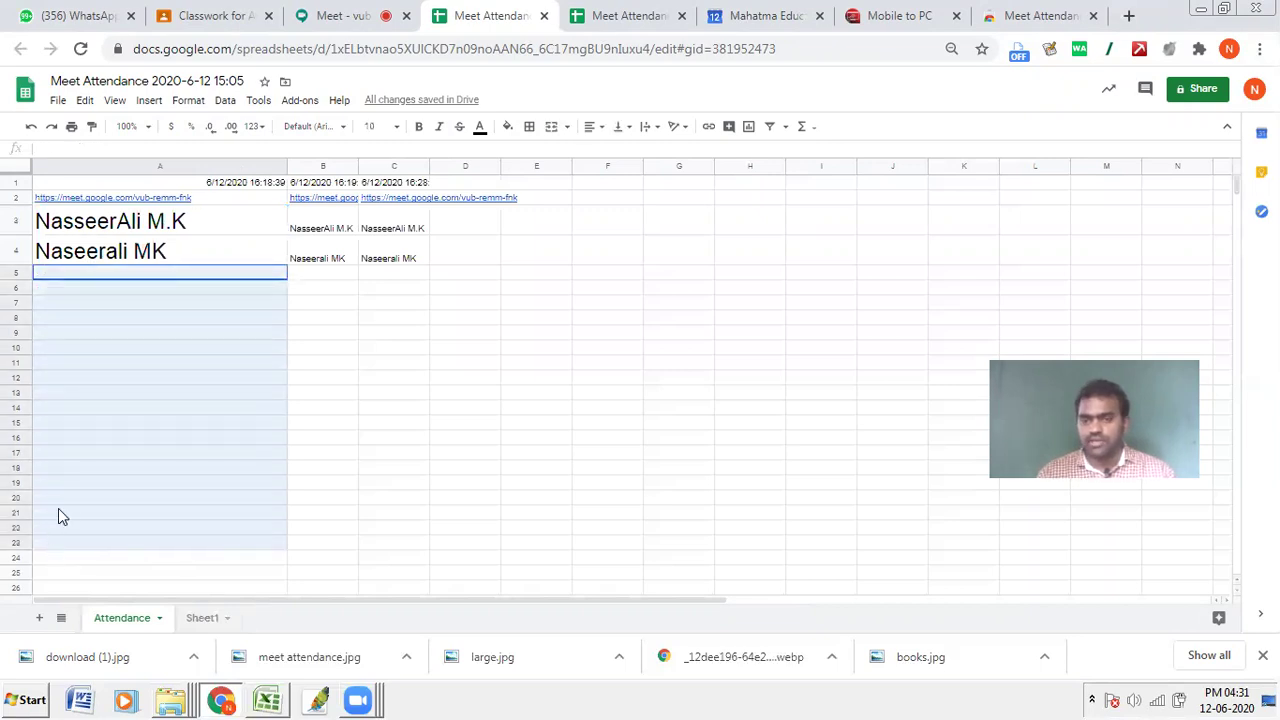
{"action": "left_click", "coordinate": [362, 16]}
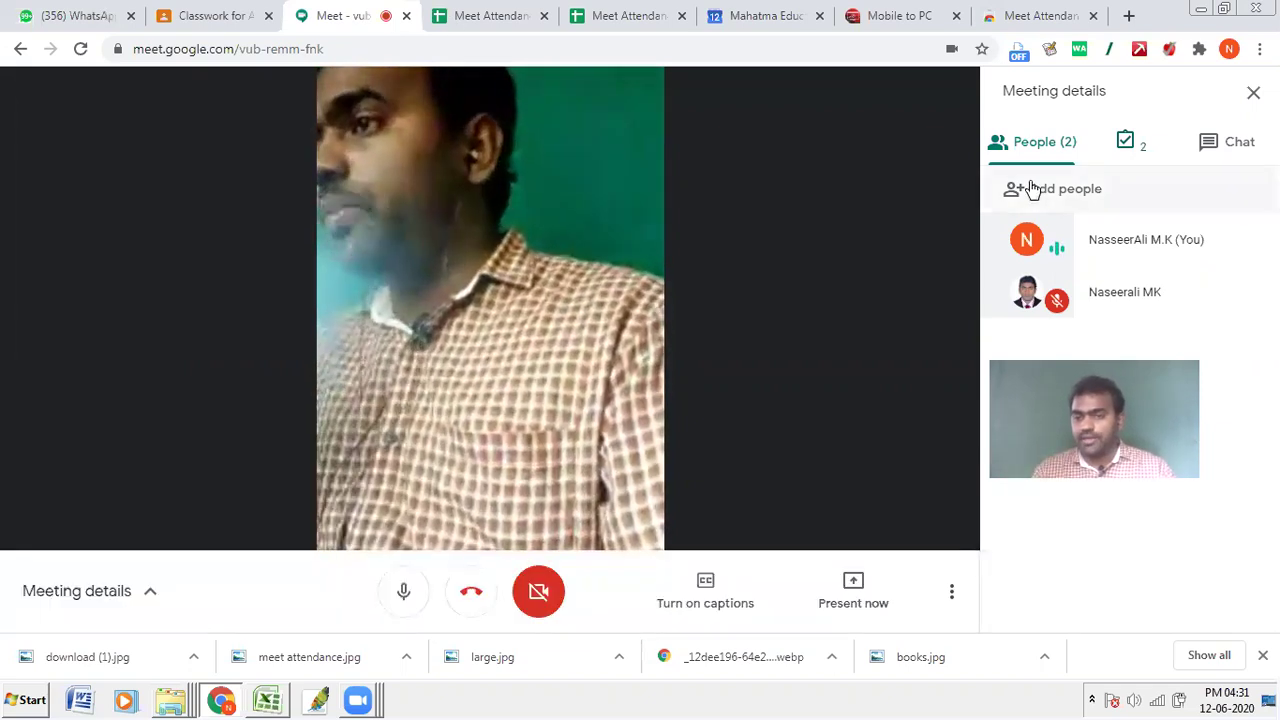
{"action": "mouse_move", "coordinate": [1108, 176]}
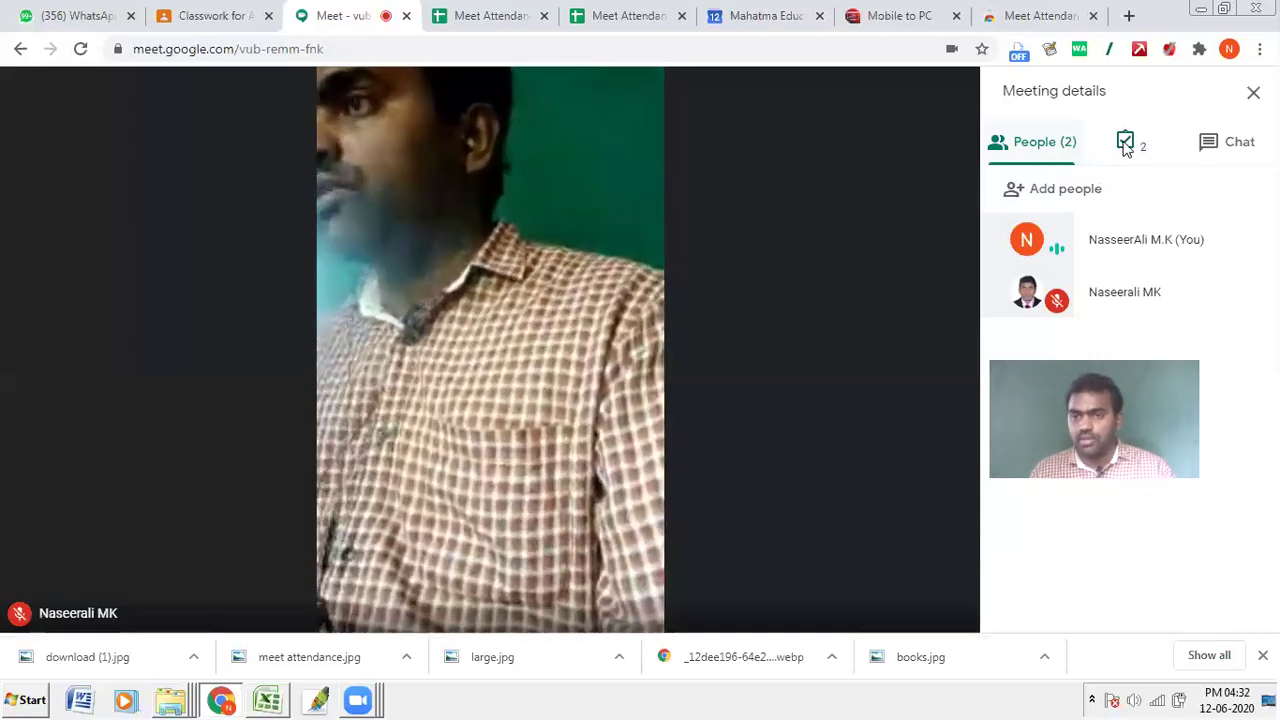
{"action": "mouse_move", "coordinate": [1081, 199]}
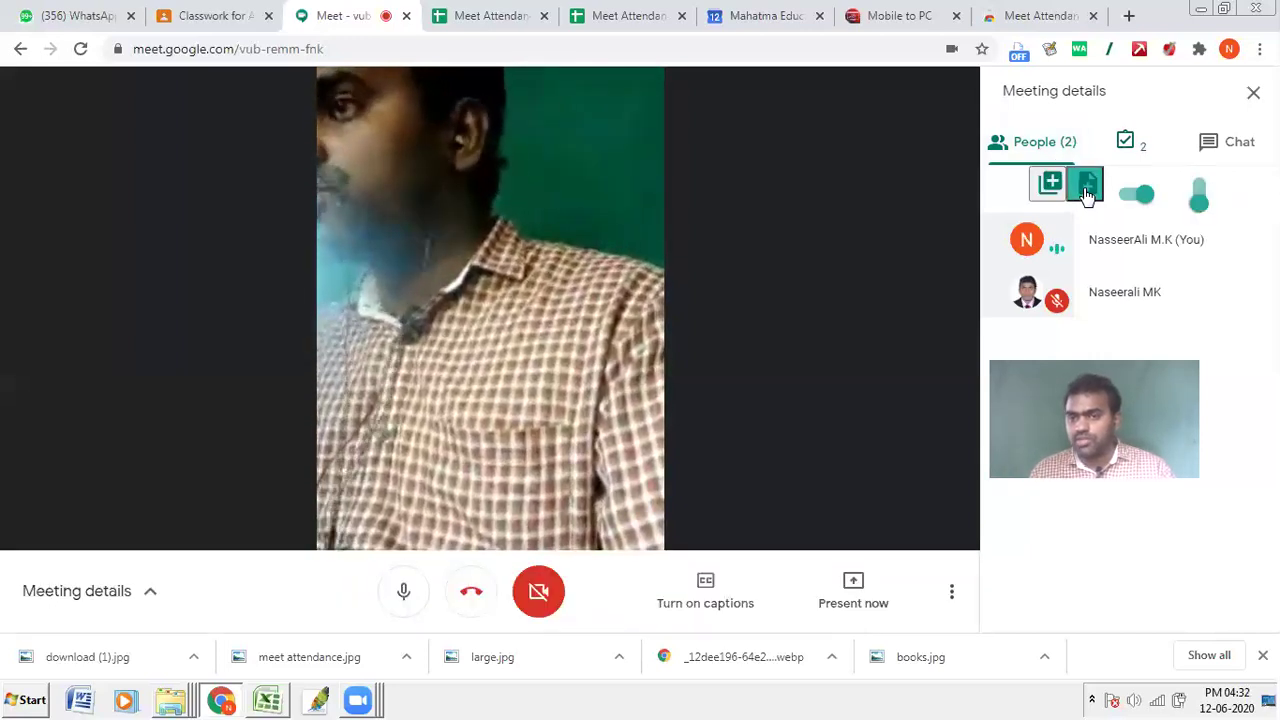